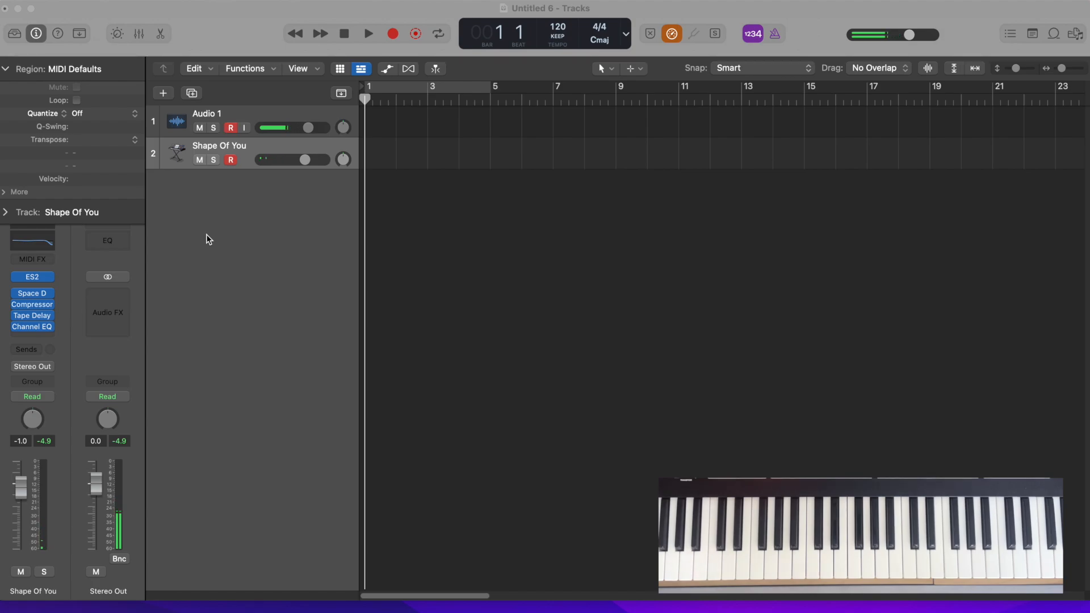
Bypass the Space Designer, Compressor, Tape Delay and Channel EQ effects on the Shape Of You track
{"action": "left_click", "coordinate": [16, 292]}
{"action": "left_click", "coordinate": [16, 310]}
{"action": "left_click", "coordinate": [12, 308]}
{"action": "left_click", "coordinate": [15, 305]}
{"action": "left_click", "coordinate": [16, 315]}
Open the track's ES2 synth and recall its default setting
{"action": "left_click", "coordinate": [32, 276]}
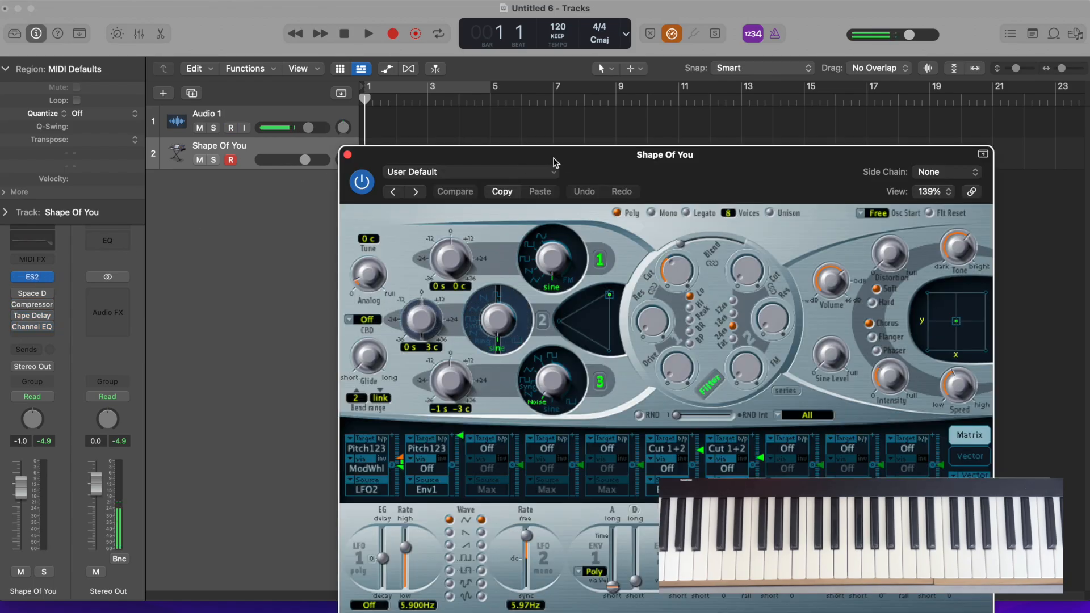
{"action": "left_click_drag", "start_coordinate": [510, 154], "coordinate": [339, 20]}
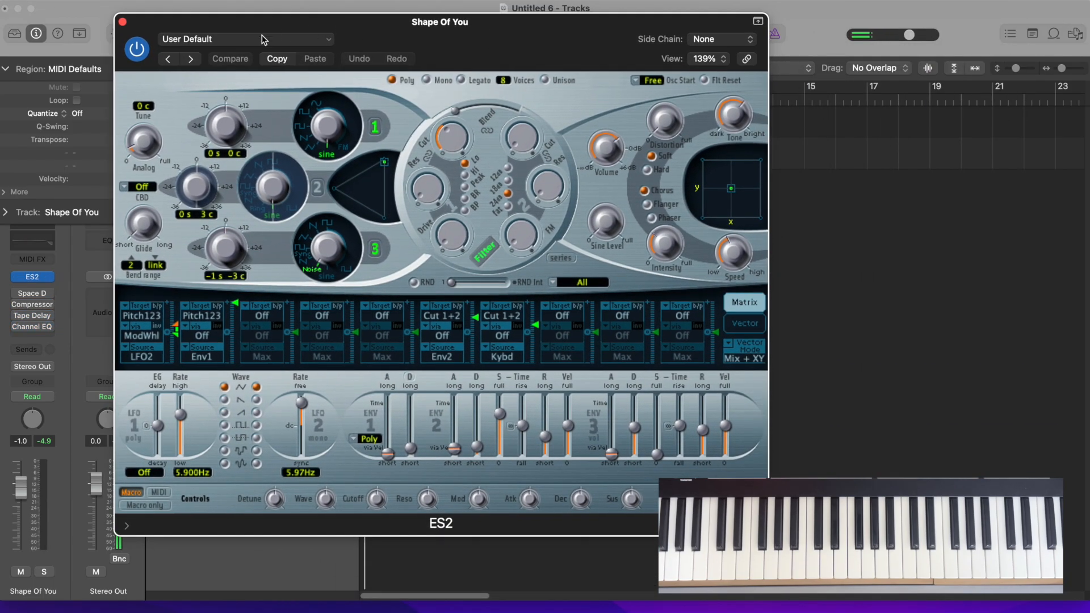
{"action": "left_click", "coordinate": [225, 40]}
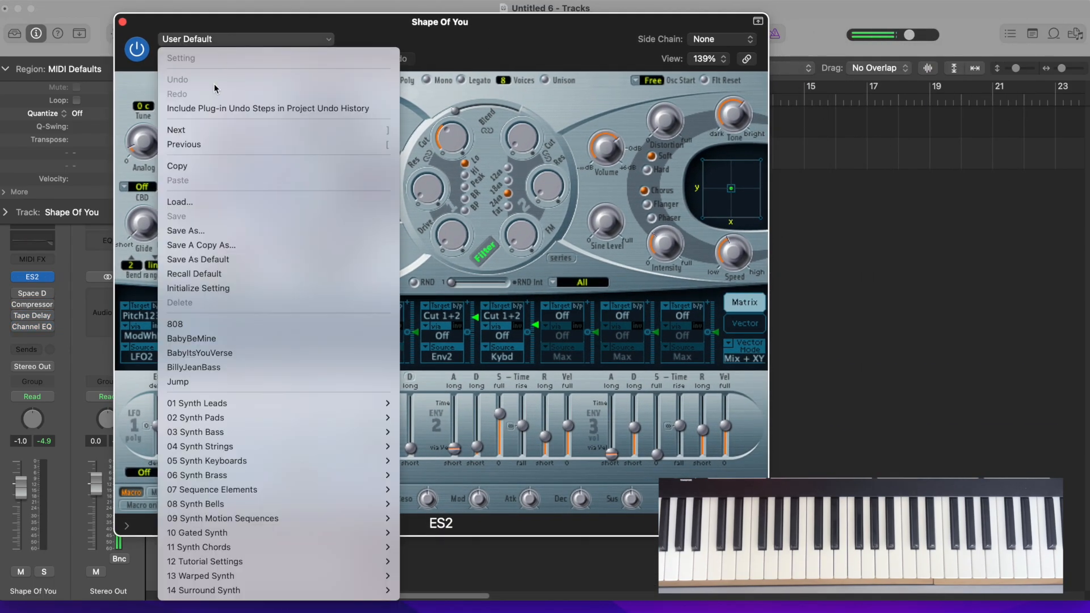
{"action": "left_click", "coordinate": [219, 274]}
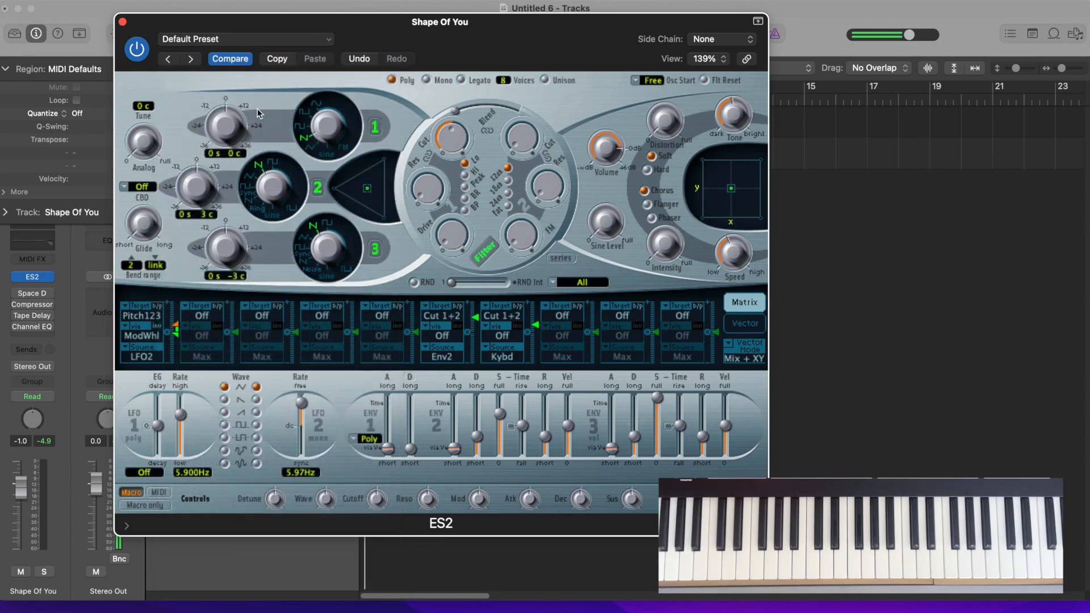
Turn off oscillator 2, set oscillator 1 to sine and oscillator 3 to noise, and shift the oscillator mix to about 99% oscillator 1
{"action": "left_click", "coordinate": [318, 188]}
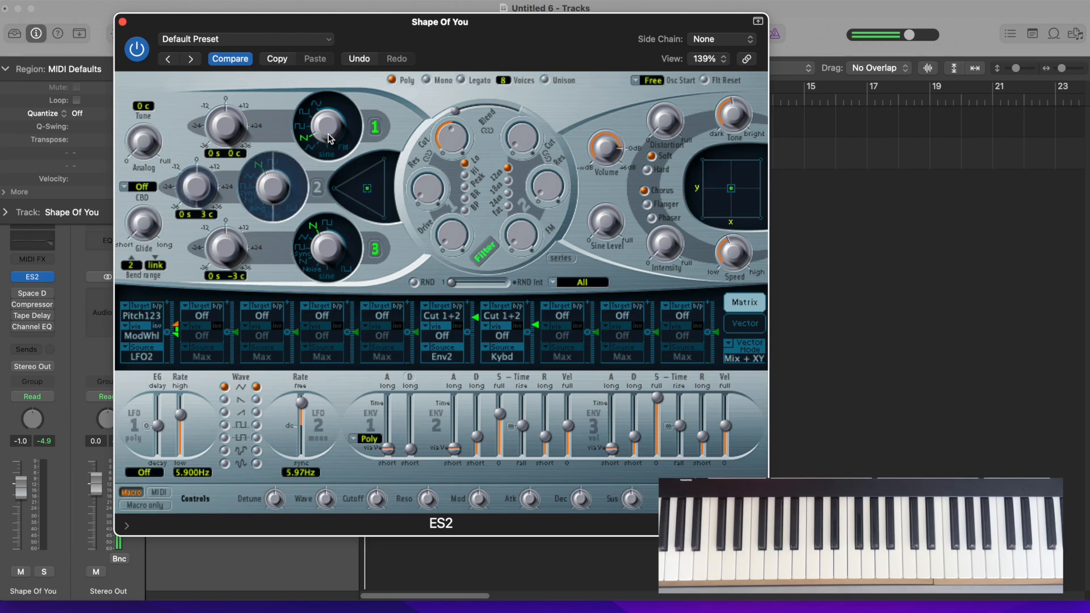
{"action": "left_click", "coordinate": [336, 154]}
{"action": "left_click", "coordinate": [312, 269]}
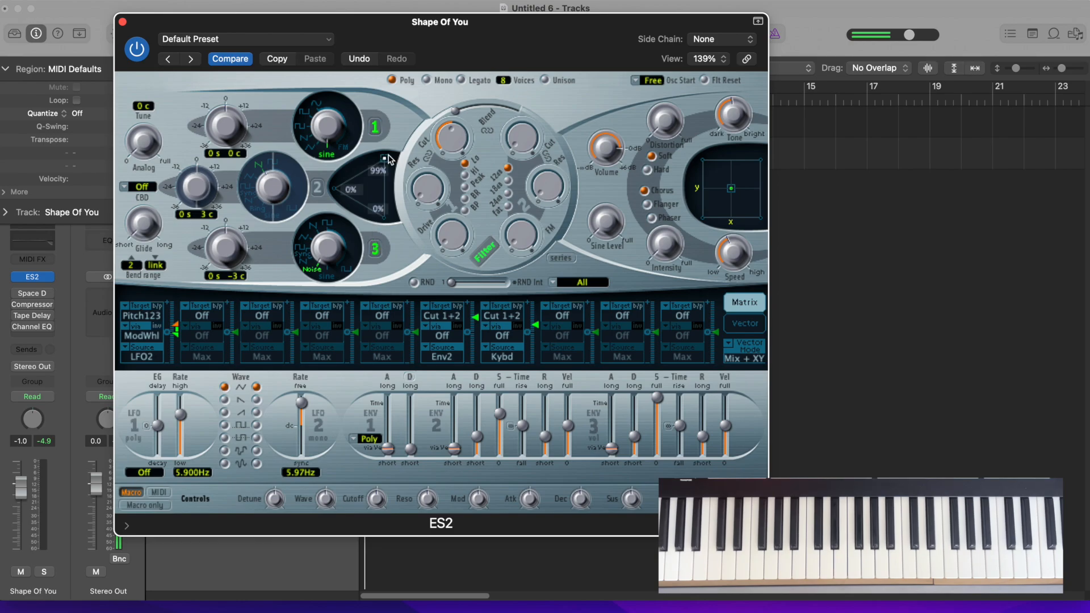
{"action": "left_click_drag", "start_coordinate": [388, 159], "coordinate": [391, 161]}
{"action": "left_click_drag", "start_coordinate": [390, 161], "coordinate": [390, 161]}
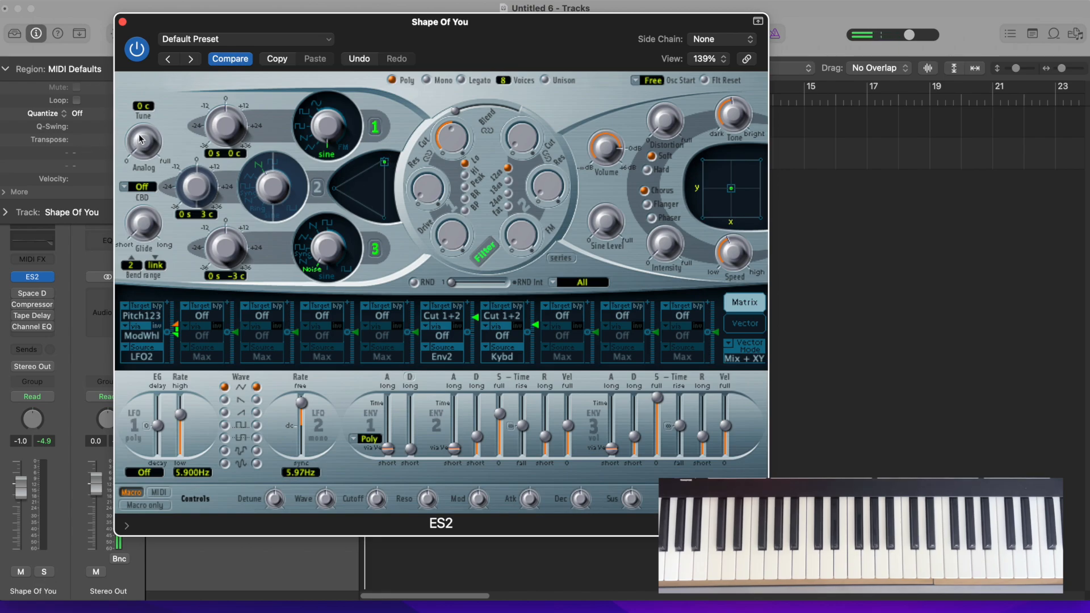
Raise the ES2 Analog amount slightly and lower the track volume to -1.9 dB
{"action": "left_click_drag", "start_coordinate": [145, 147], "coordinate": [146, 132]}
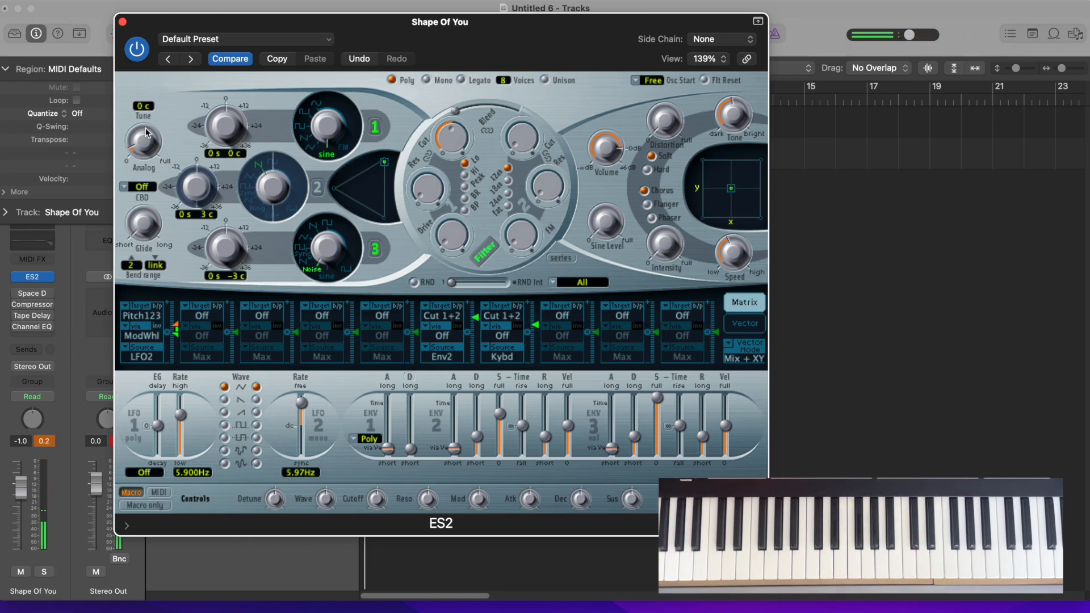
{"action": "mouse_move", "coordinate": [732, 503]}
{"action": "left_click_drag", "start_coordinate": [732, 503], "coordinate": [733, 529]}
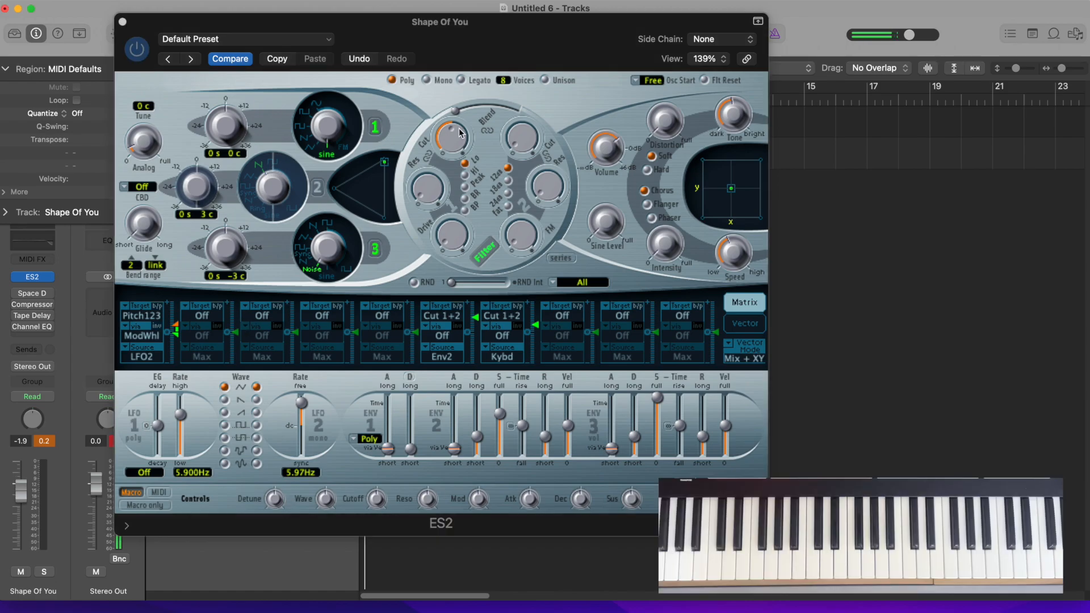
Set the filter 2 slope to 24 dB and lower the filter 1 cutoff to about 0.36
{"action": "left_click", "coordinate": [507, 194]}
{"action": "mouse_move", "coordinate": [447, 141]}
{"action": "left_click_drag", "start_coordinate": [447, 141], "coordinate": [445, 153]}
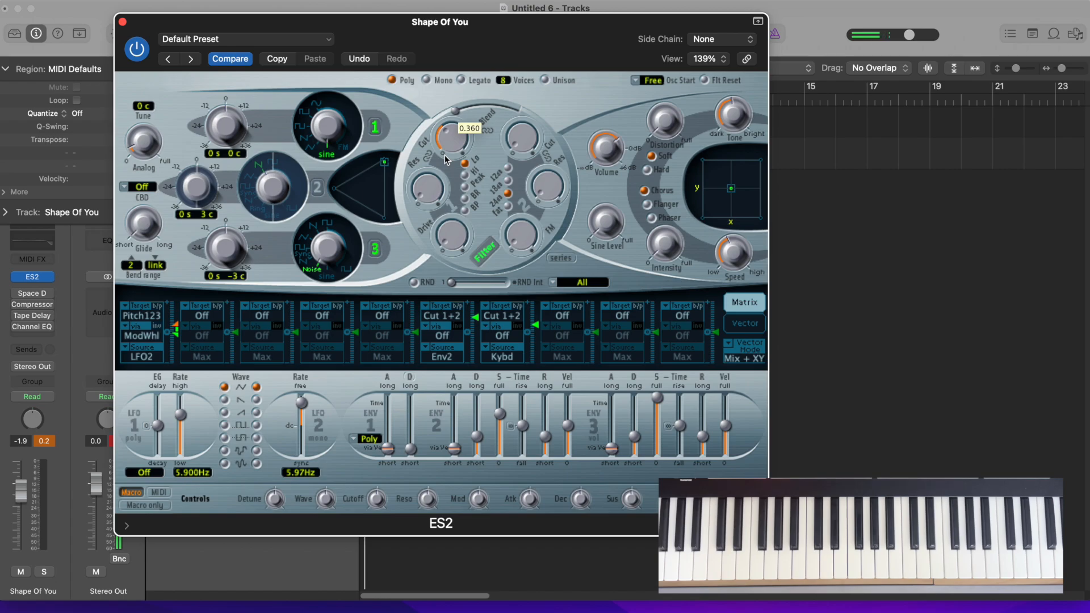
{"action": "left_click_drag", "start_coordinate": [444, 155], "coordinate": [444, 157]}
Raise the chorus intensity and the distortion tone in ES2
{"action": "mouse_move", "coordinate": [668, 245]}
{"action": "left_click_drag", "start_coordinate": [667, 248], "coordinate": [663, 192]}
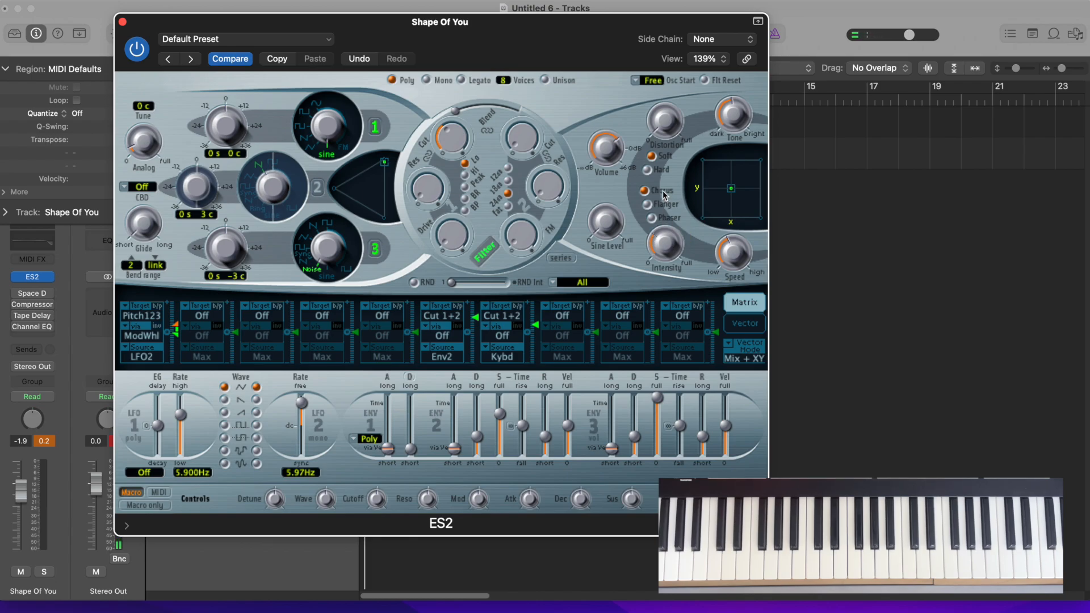
{"action": "mouse_move", "coordinate": [740, 123]}
{"action": "left_click_drag", "start_coordinate": [741, 122], "coordinate": [734, 93]}
Shorten envelope 2's decay and shape envelope 3 with minimum sustain and slightly longer decay and release
{"action": "mouse_move", "coordinate": [477, 441]}
{"action": "left_click_drag", "start_coordinate": [477, 437], "coordinate": [476, 446]}
{"action": "left_click_drag", "start_coordinate": [611, 449], "coordinate": [704, 433]}
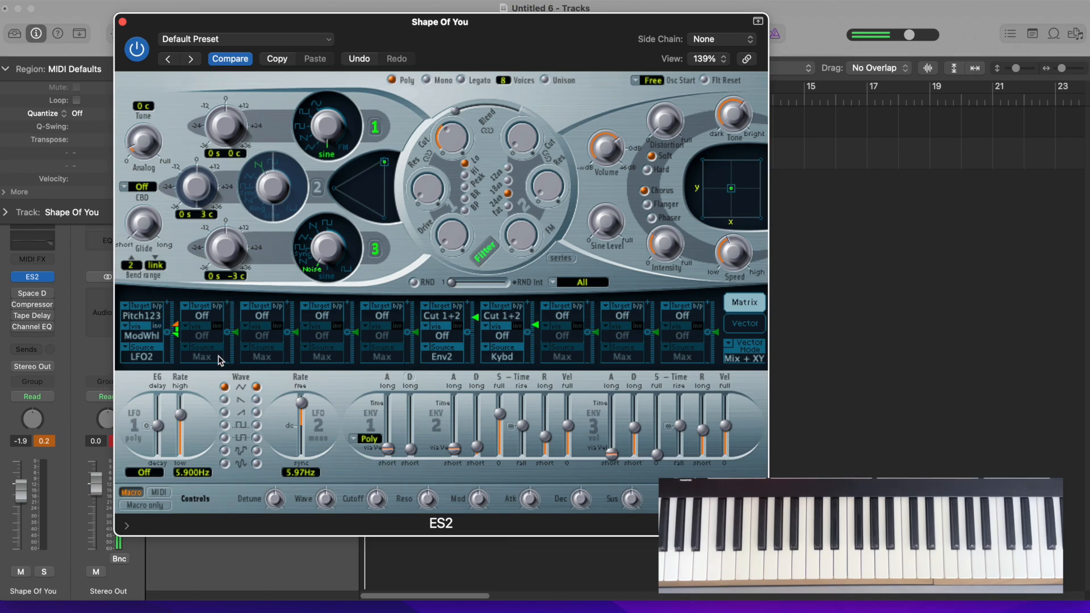
Route Env1 to Pitch123 in the second modulation slot and raise the modulation amount to its maximum
{"action": "left_click", "coordinate": [202, 316]}
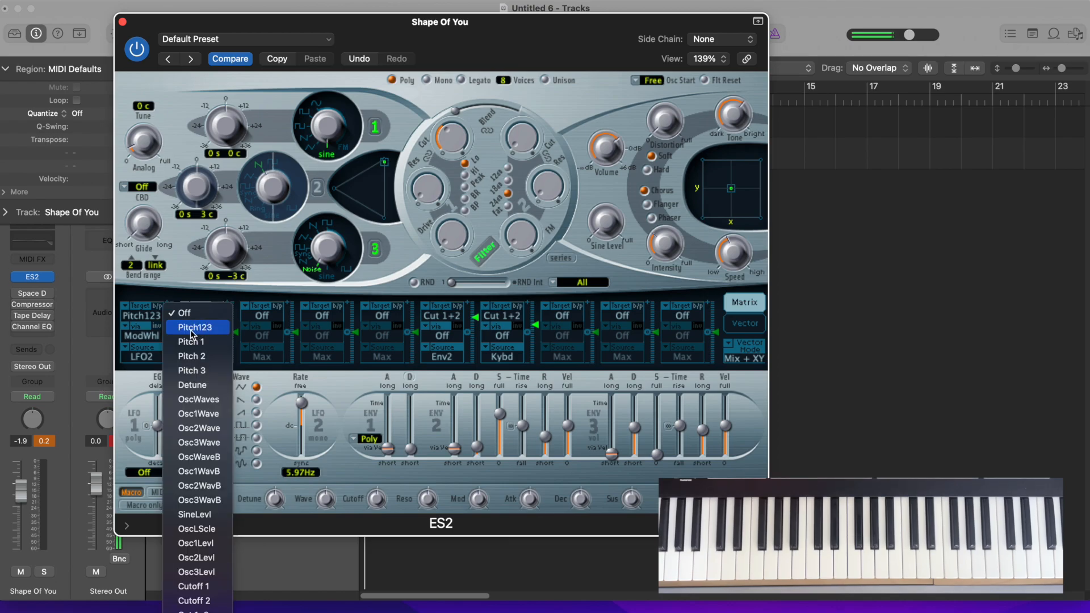
{"action": "left_click", "coordinate": [193, 328]}
{"action": "left_click", "coordinate": [197, 359]}
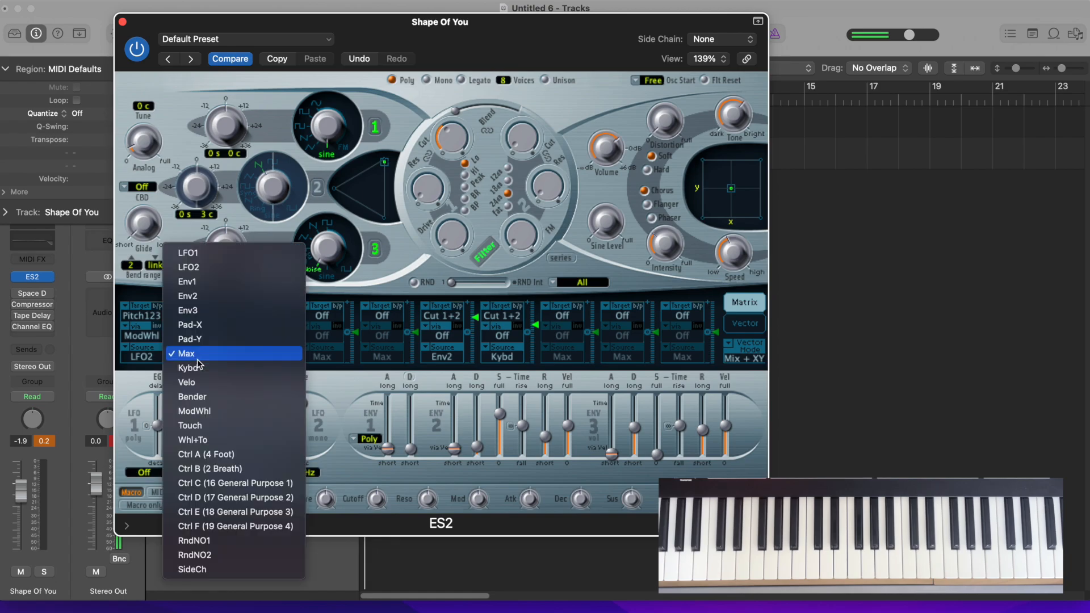
{"action": "left_click", "coordinate": [193, 283]}
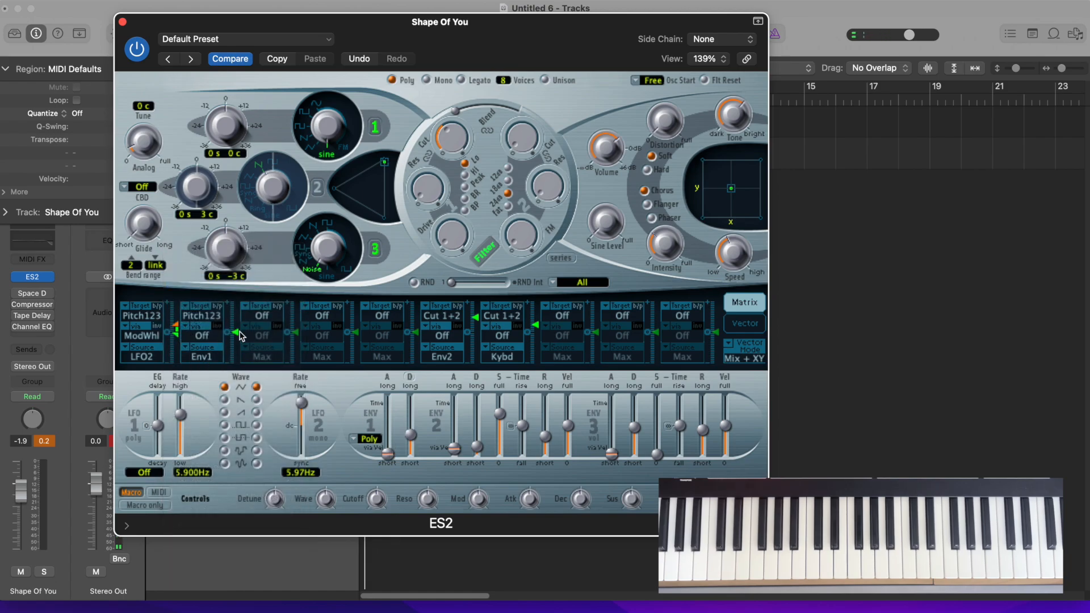
{"action": "left_click_drag", "start_coordinate": [236, 336], "coordinate": [237, 253]}
Set envelope 1 to minimum attack and a very short decay, and close the ES2 window
{"action": "left_click", "coordinate": [387, 454]}
{"action": "left_click_drag", "start_coordinate": [408, 436], "coordinate": [410, 433]}
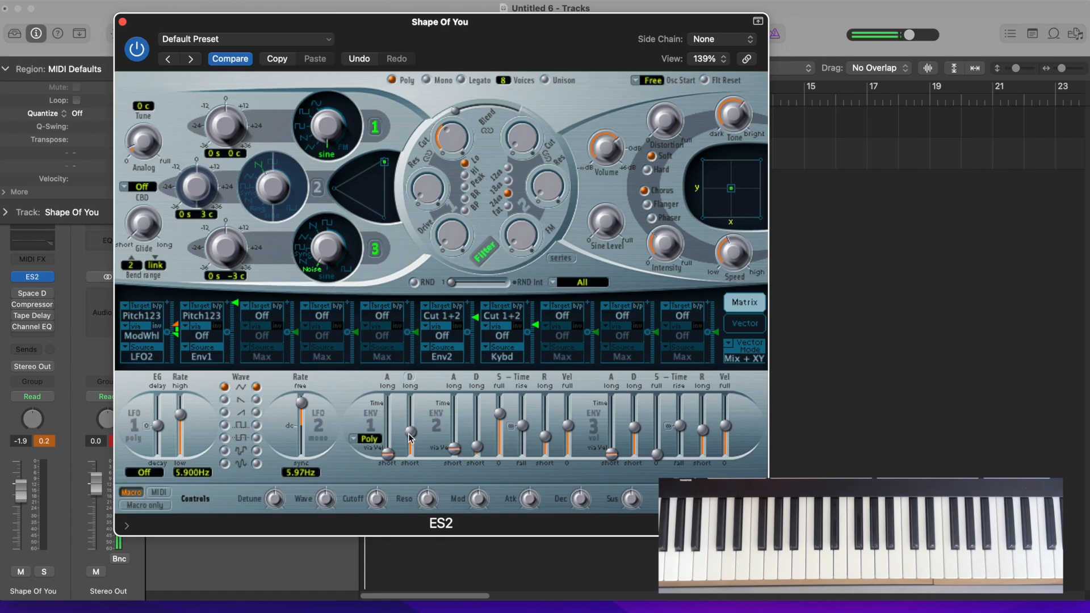
{"action": "mouse_move", "coordinate": [410, 436]}
{"action": "left_click_drag", "start_coordinate": [409, 434], "coordinate": [410, 450]}
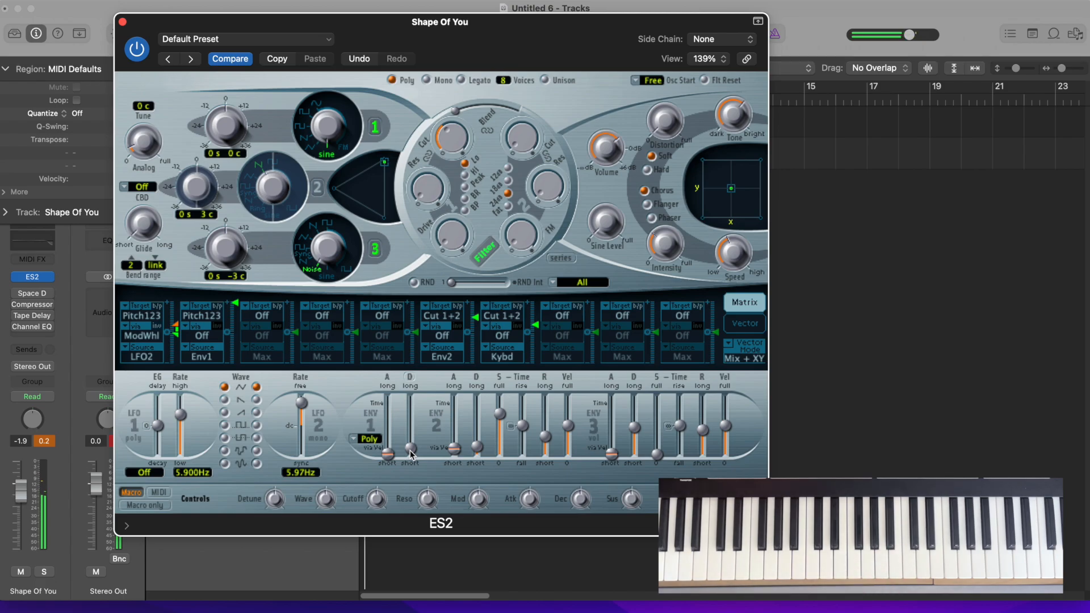
{"action": "left_click", "coordinate": [122, 21]}
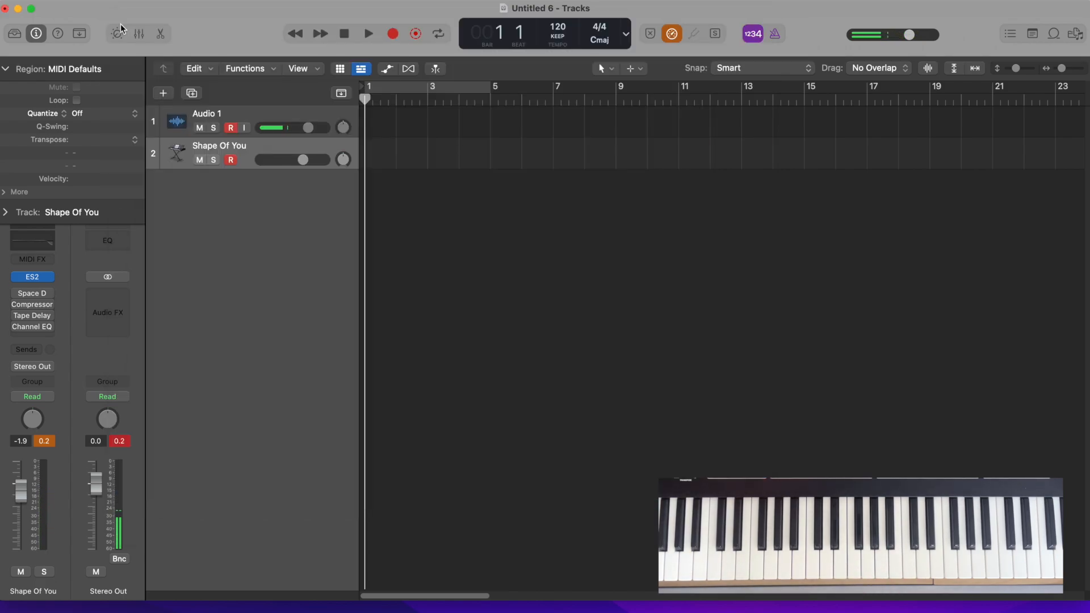
Enable Space Designer, load the medium plate reverb preset 1.2s Tabla Plate and lower the wet level to -38.0 dB
{"action": "left_click", "coordinate": [29, 294]}
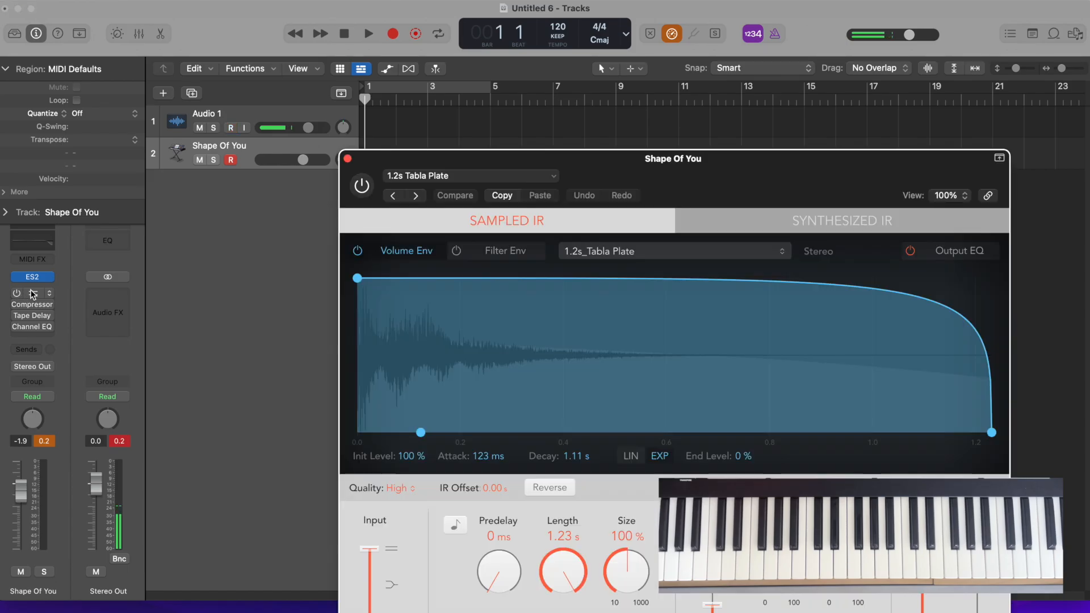
{"action": "left_click_drag", "start_coordinate": [397, 165], "coordinate": [182, 46]}
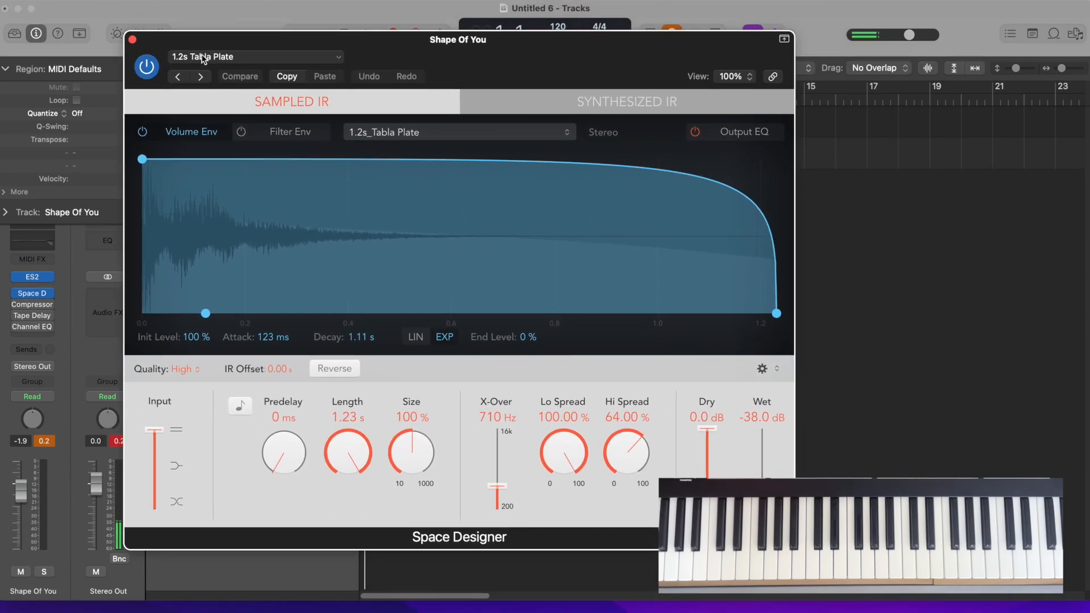
{"action": "left_click", "coordinate": [203, 59]}
{"action": "mouse_move", "coordinate": [213, 344]}
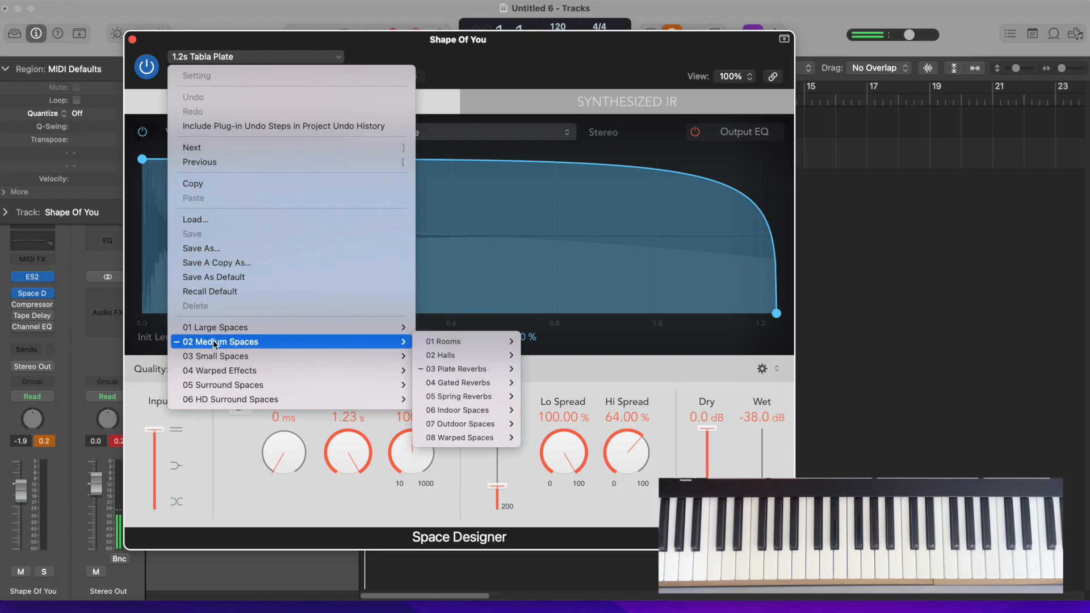
{"action": "mouse_move", "coordinate": [436, 372]}
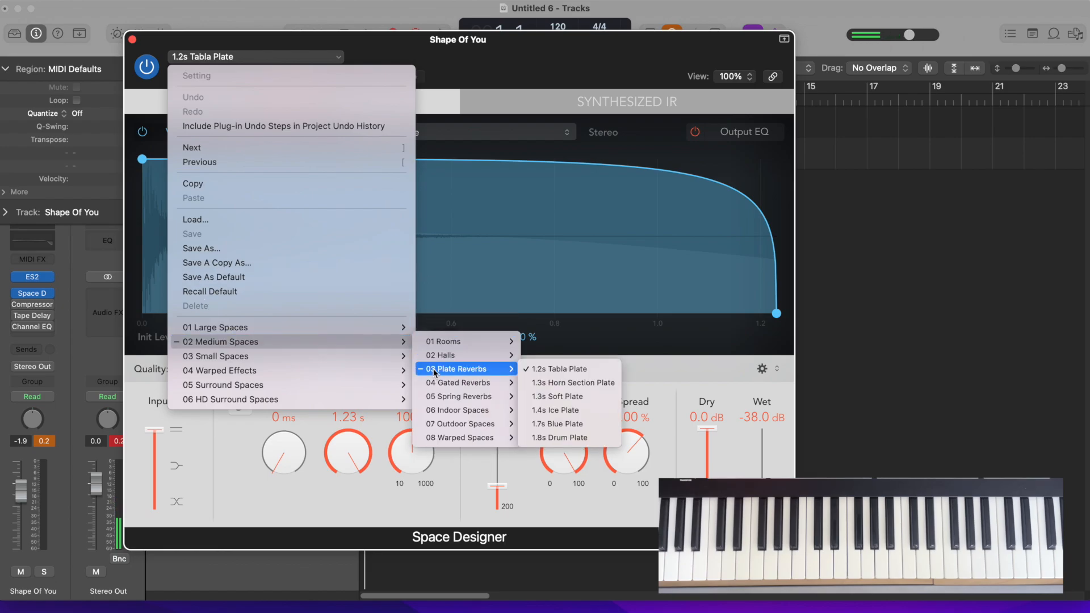
{"action": "left_click", "coordinate": [545, 370]}
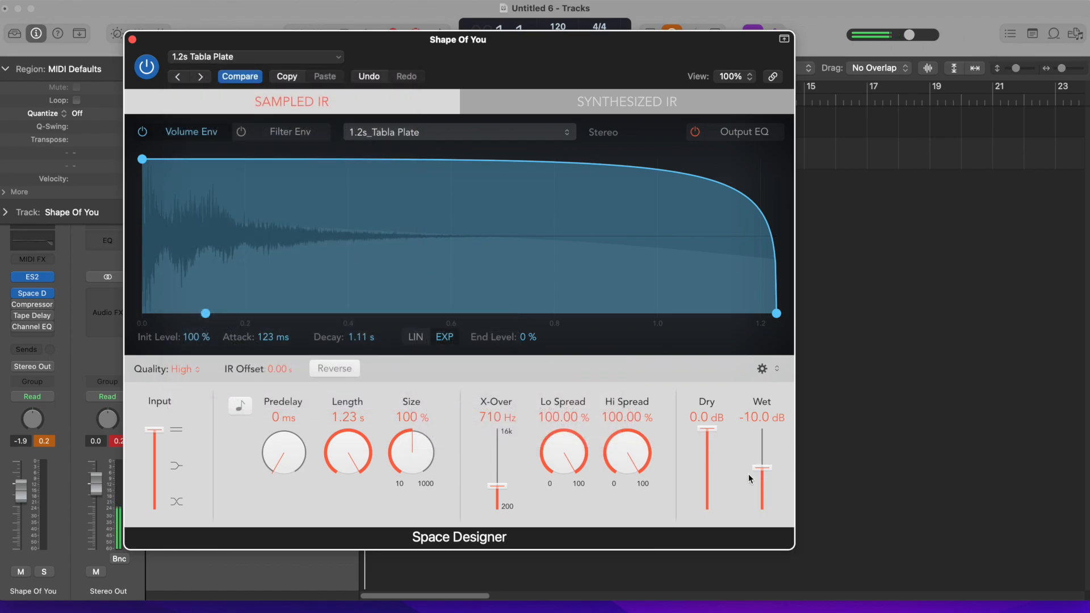
{"action": "left_click_drag", "start_coordinate": [762, 471], "coordinate": [761, 498]}
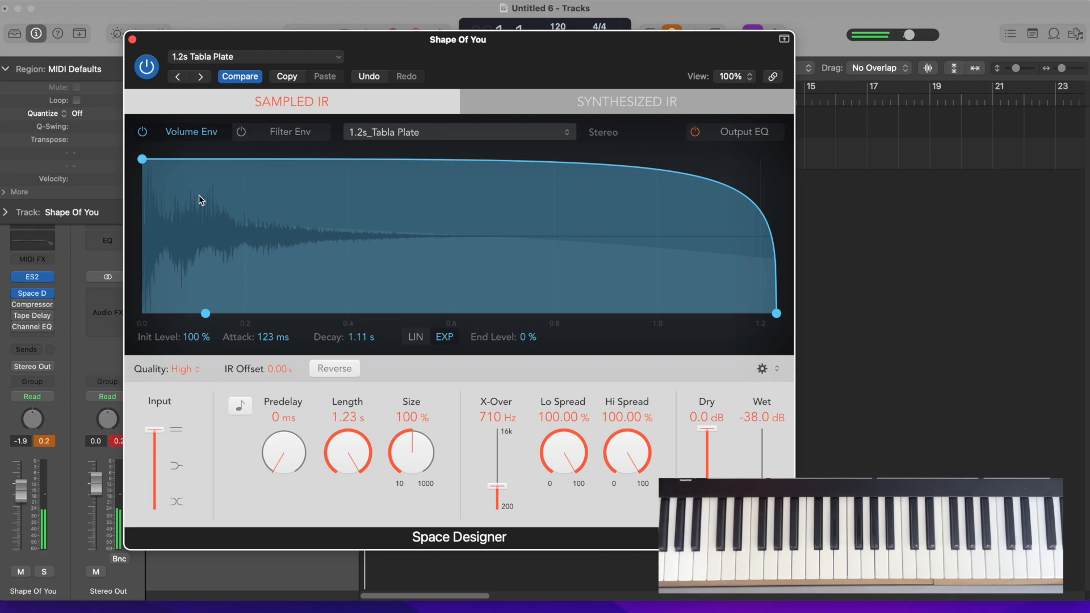
{"action": "left_click", "coordinate": [132, 40]}
Enable and open the Compressor, recall its default setting and choose the Vintage FET model
{"action": "mouse_move", "coordinate": [16, 310]}
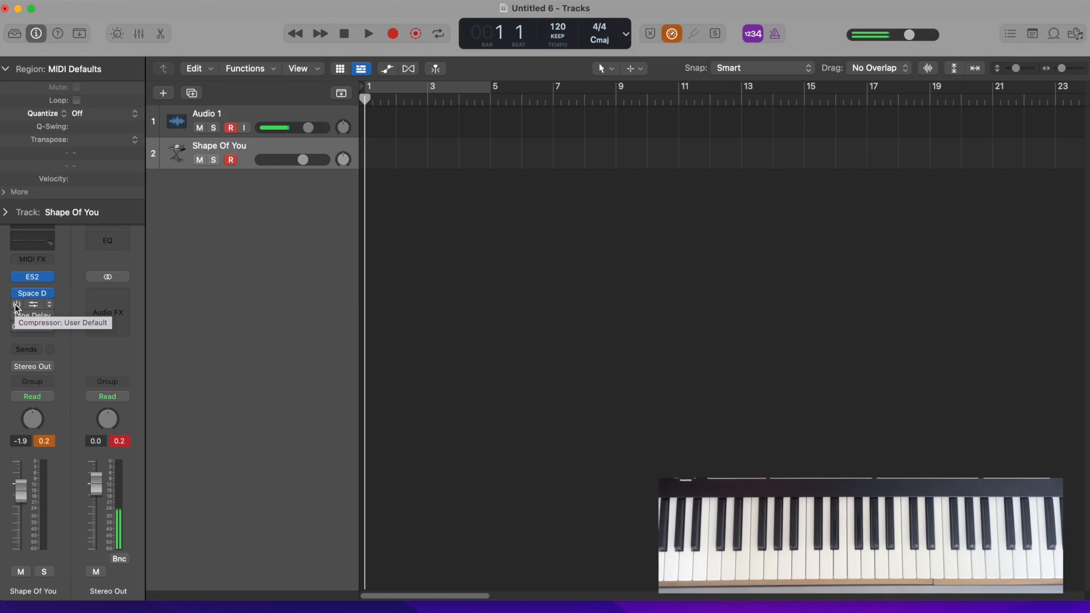
{"action": "left_click", "coordinate": [17, 305]}
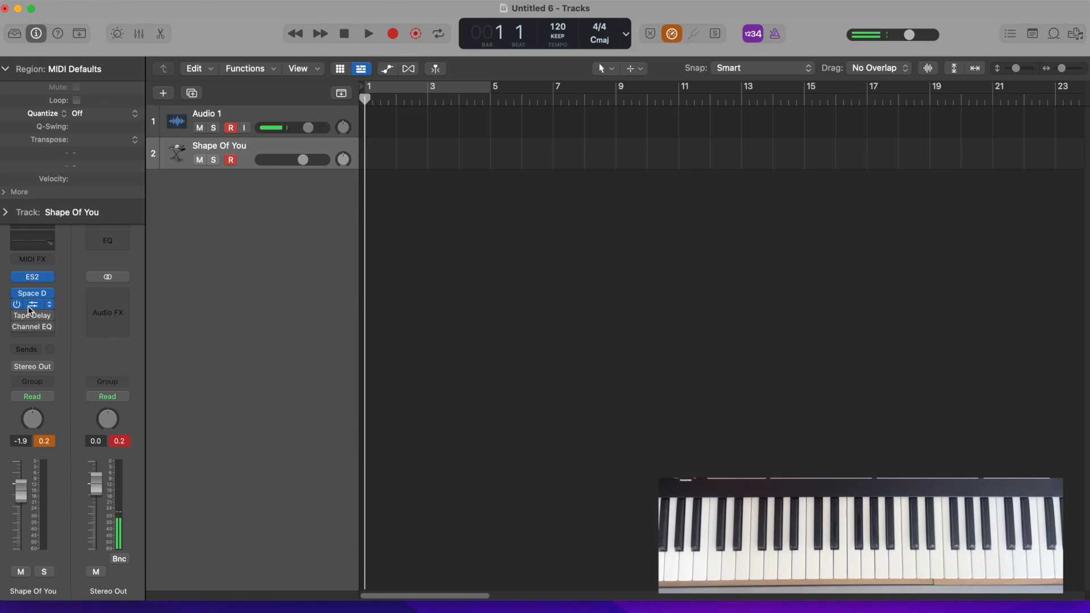
{"action": "left_click", "coordinate": [29, 307]}
{"action": "left_click_drag", "start_coordinate": [421, 176], "coordinate": [282, 57]}
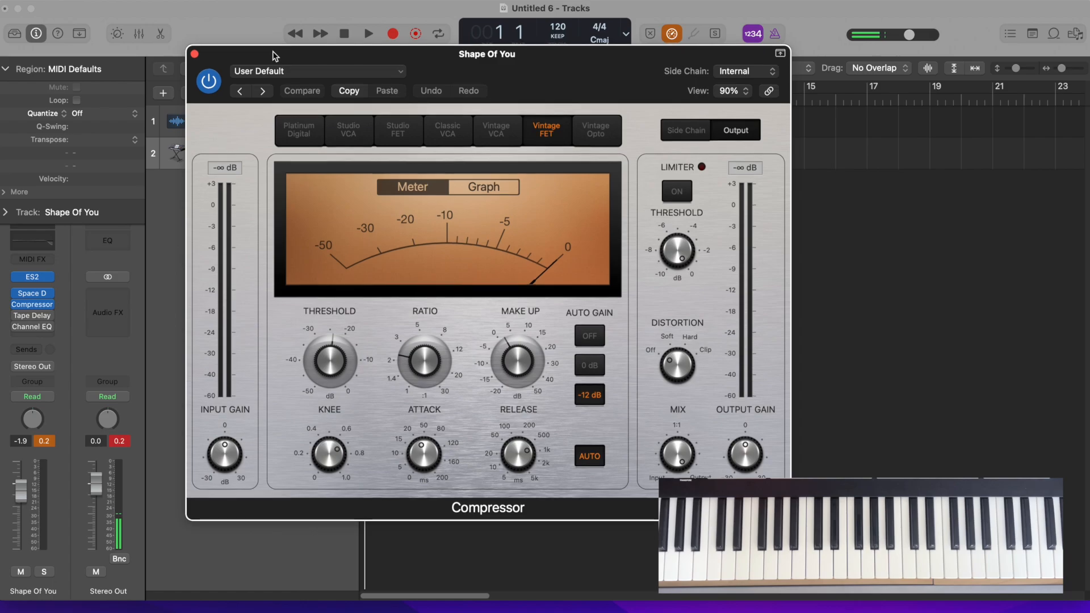
{"action": "left_click", "coordinate": [246, 74]}
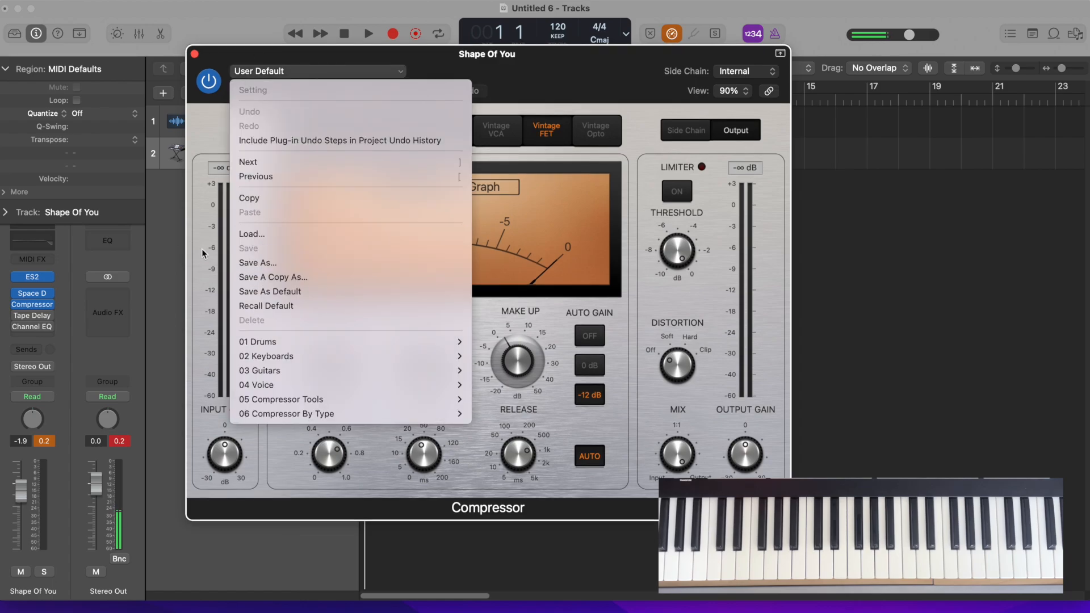
{"action": "left_click", "coordinate": [254, 306]}
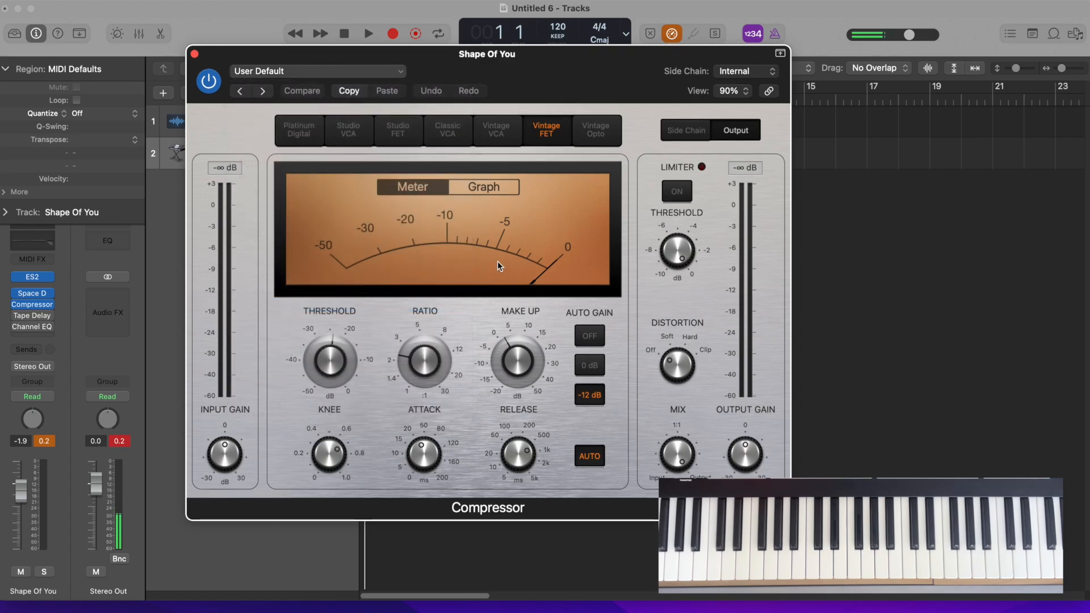
{"action": "left_click", "coordinate": [540, 131]}
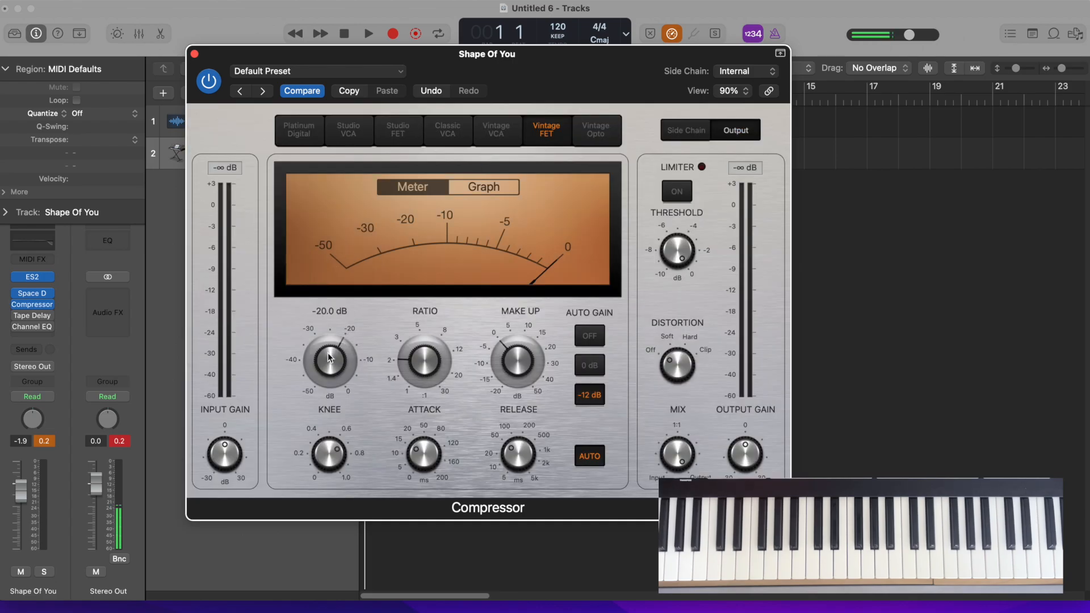
Lower the compressor threshold, raise the ratio slightly and set the make-up gain to 2.0 dB
{"action": "left_click_drag", "start_coordinate": [327, 353], "coordinate": [327, 366]}
{"action": "mouse_move", "coordinate": [430, 365]}
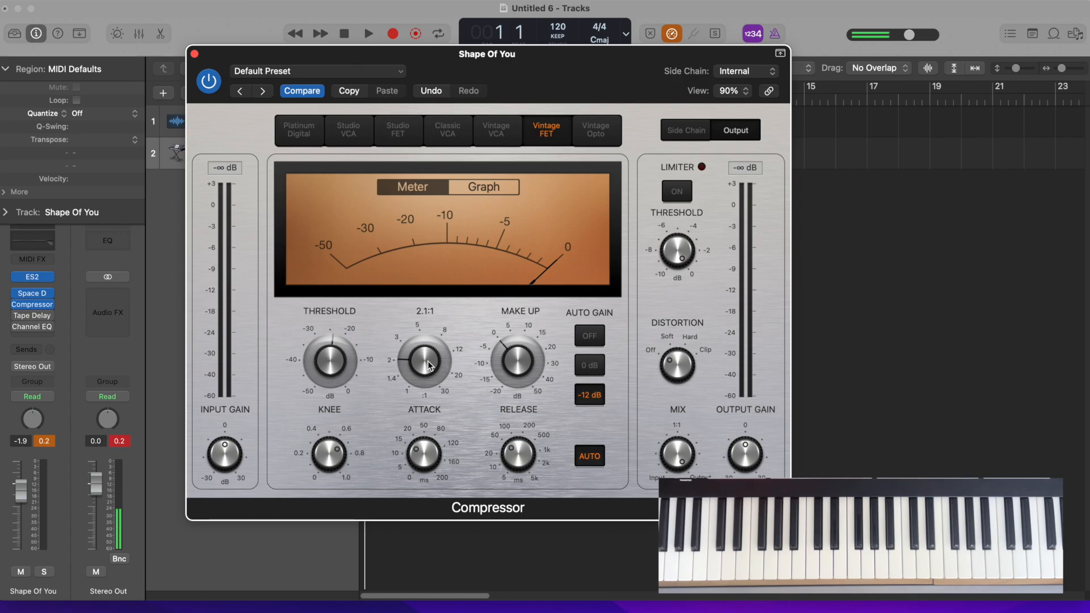
{"action": "left_click_drag", "start_coordinate": [428, 363], "coordinate": [426, 356]}
{"action": "mouse_move", "coordinate": [488, 355]}
{"action": "left_click_drag", "start_coordinate": [511, 352], "coordinate": [508, 345]}
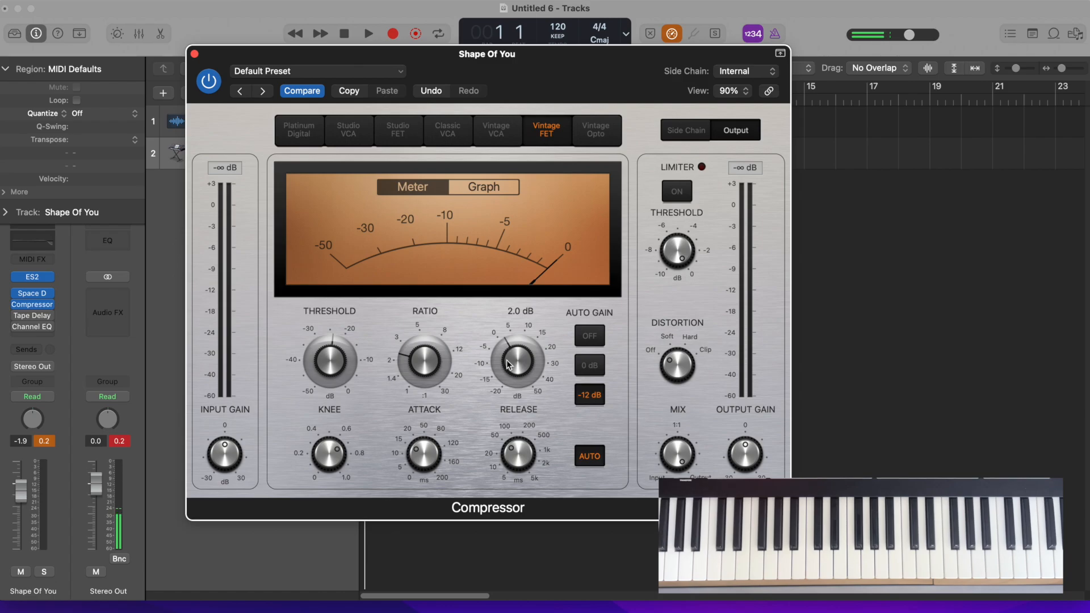
Set the compressor release to 830 ms and the attack to 6.5 ms
{"action": "mouse_move", "coordinate": [417, 455]}
{"action": "left_click_drag", "start_coordinate": [428, 451], "coordinate": [428, 437]}
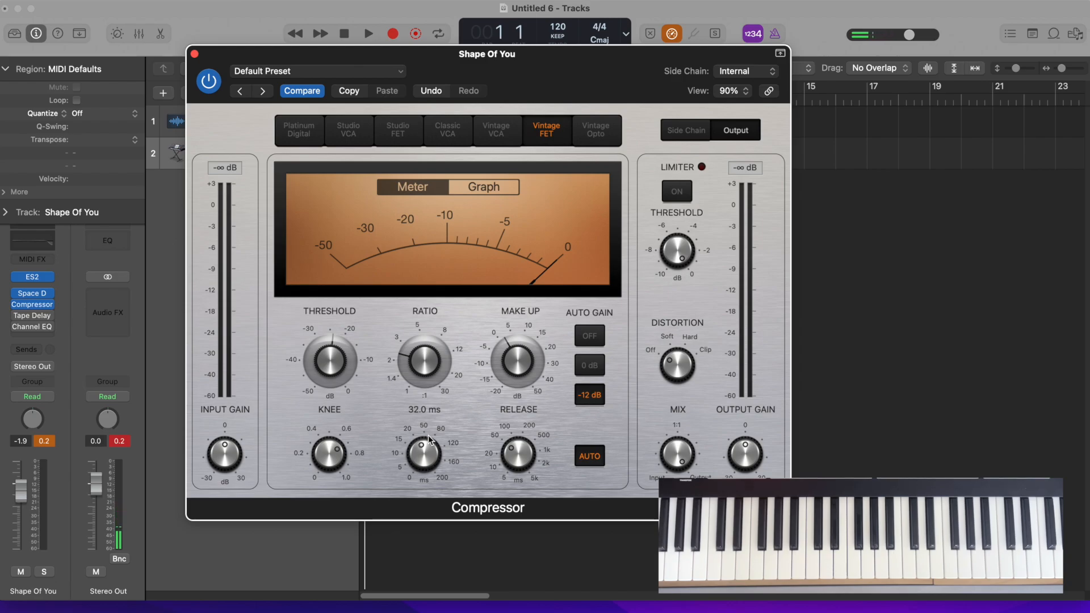
{"action": "mouse_move", "coordinate": [517, 454]}
{"action": "left_click_drag", "start_coordinate": [520, 463], "coordinate": [493, 410]}
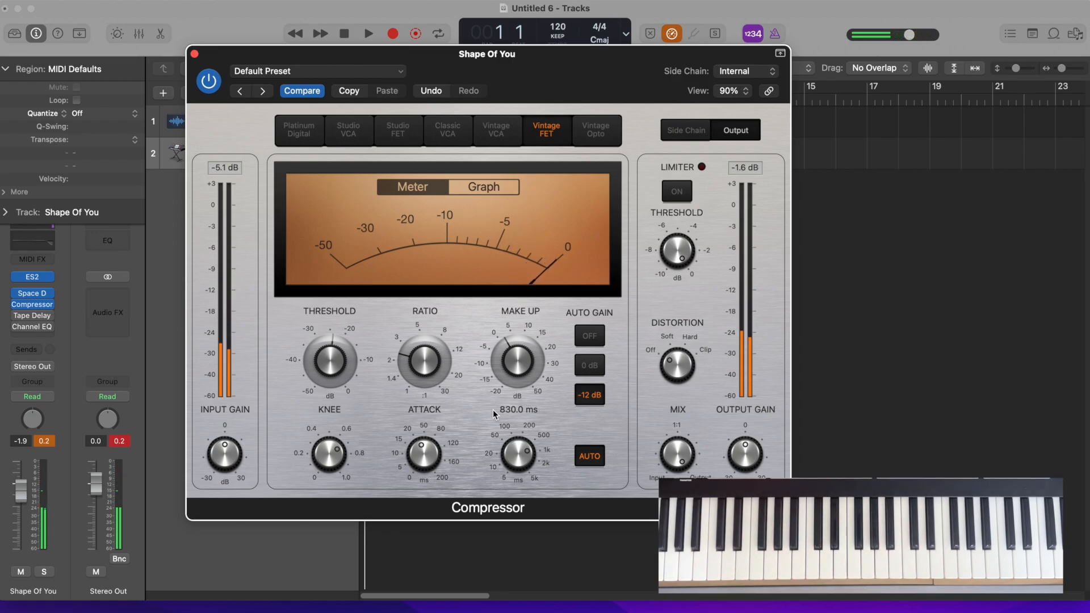
{"action": "mouse_move", "coordinate": [418, 455]}
{"action": "left_click_drag", "start_coordinate": [418, 455], "coordinate": [414, 489]}
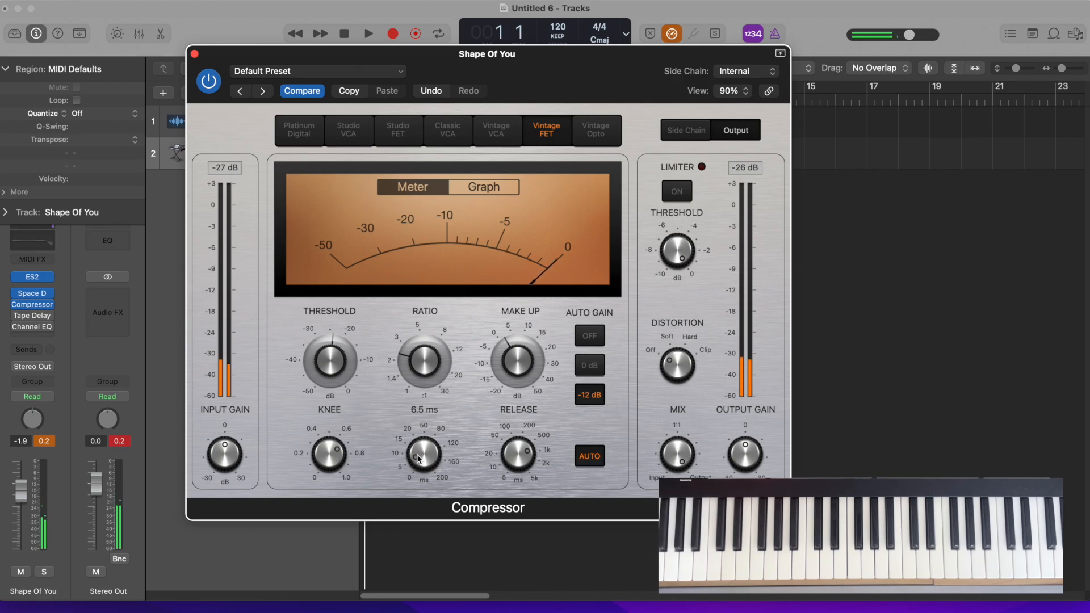
Finish fine-tuning the Compressor's attack time and close the Compressor window
{"action": "left_click_drag", "start_coordinate": [418, 458], "coordinate": [412, 386]}
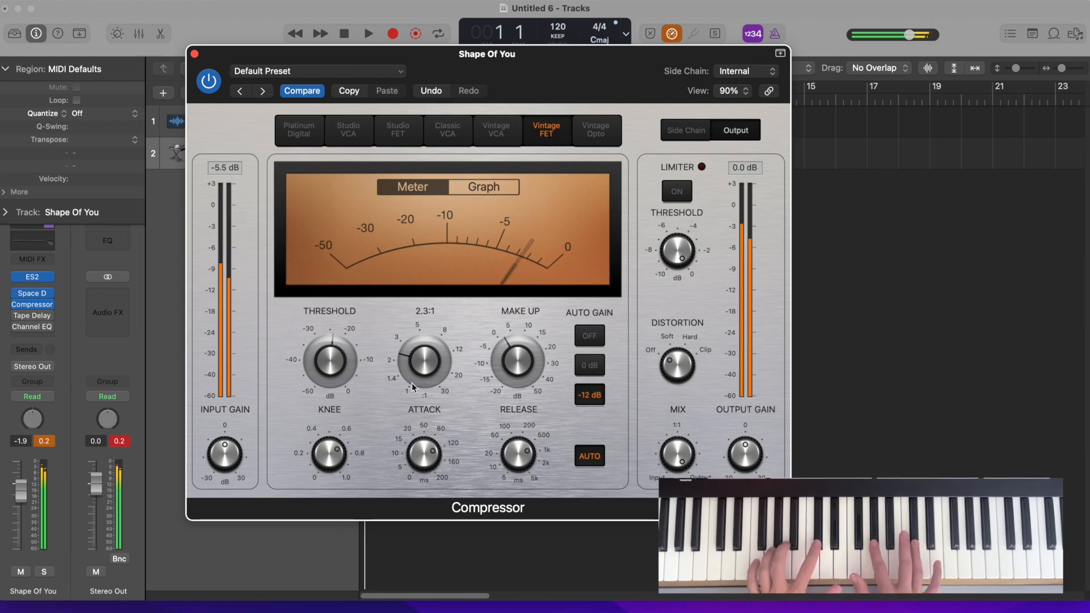
{"action": "left_click_drag", "start_coordinate": [423, 453], "coordinate": [420, 484]}
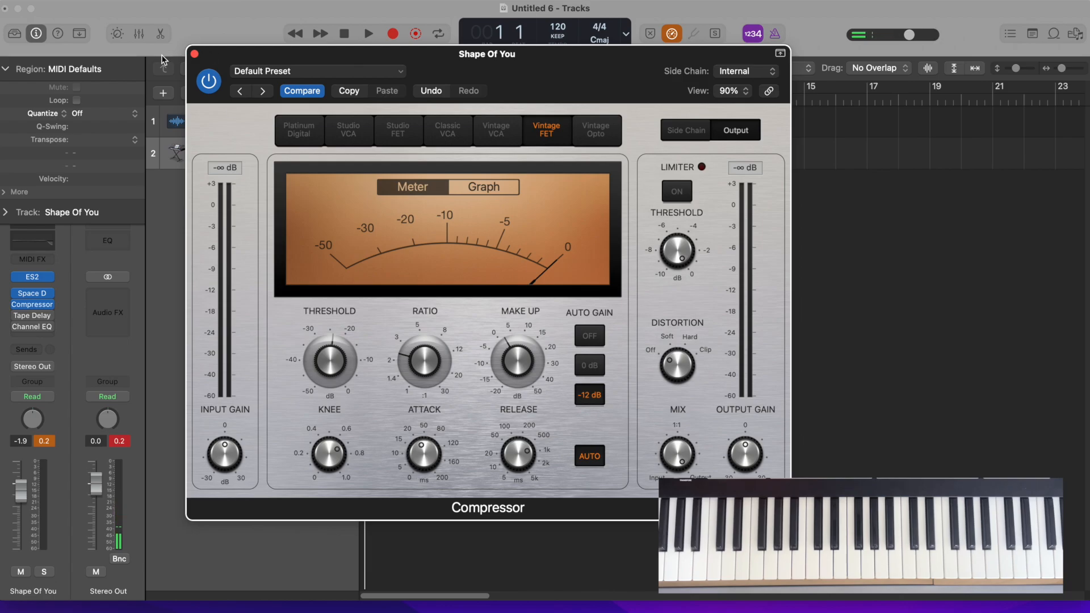
{"action": "left_click", "coordinate": [194, 54]}
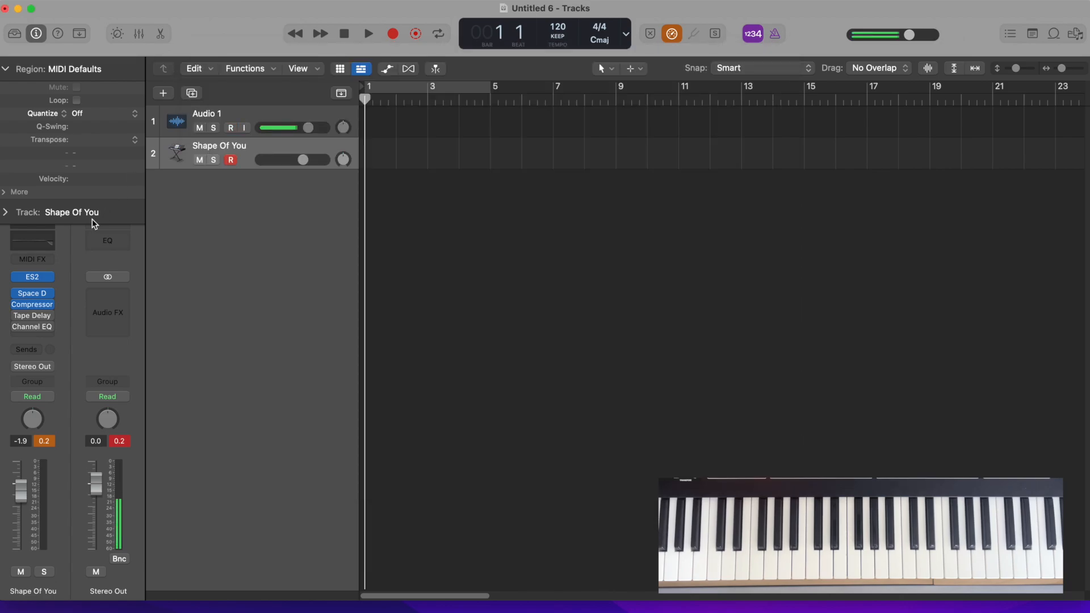
Enable and open the Tape Delay on the Shape Of You track and recall its default setting
{"action": "mouse_move", "coordinate": [19, 322]}
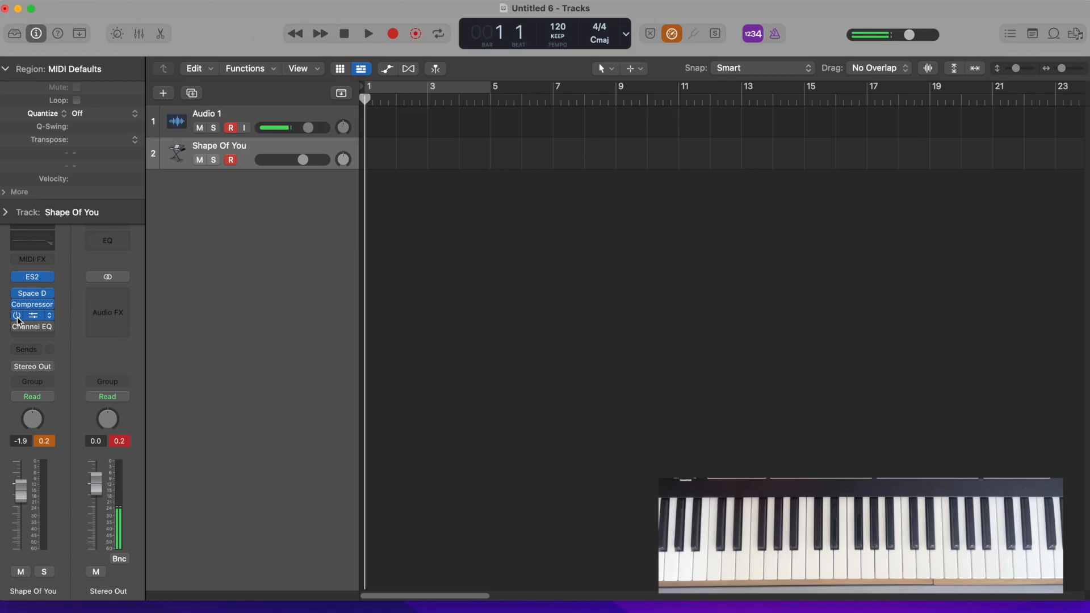
{"action": "left_click", "coordinate": [33, 315]}
{"action": "left_click_drag", "start_coordinate": [512, 171], "coordinate": [318, 65]}
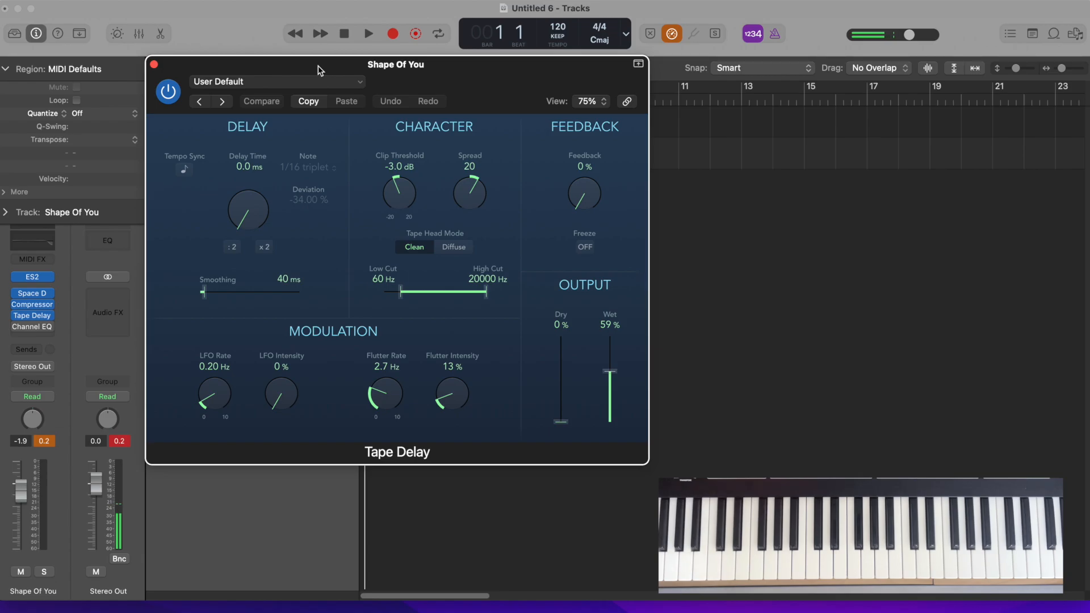
{"action": "left_click", "coordinate": [207, 83]}
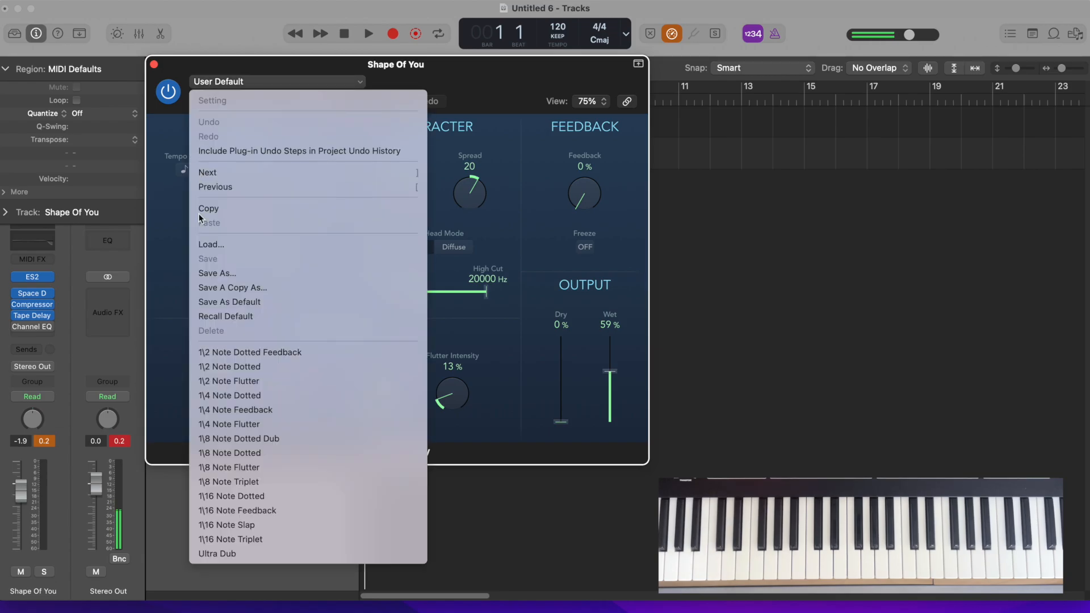
{"action": "left_click", "coordinate": [225, 316]}
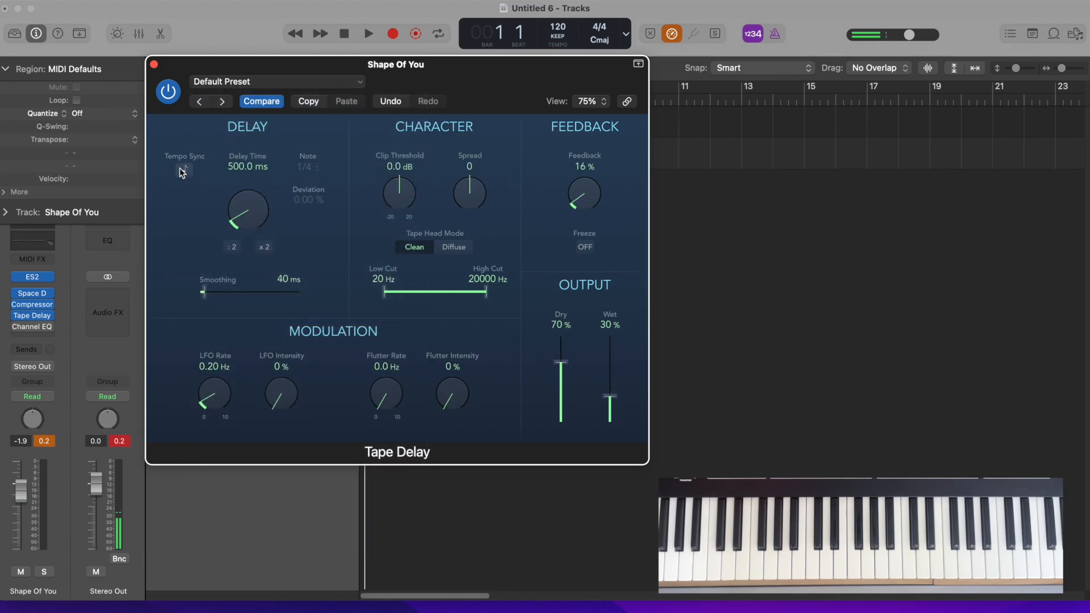
Set the delay time to 0.0 ms, feedback to 0 %, clip threshold to -3.0 dB and spread to 20
{"action": "left_click_drag", "start_coordinate": [246, 206], "coordinate": [253, 252]}
{"action": "left_click_drag", "start_coordinate": [588, 197], "coordinate": [603, 250]}
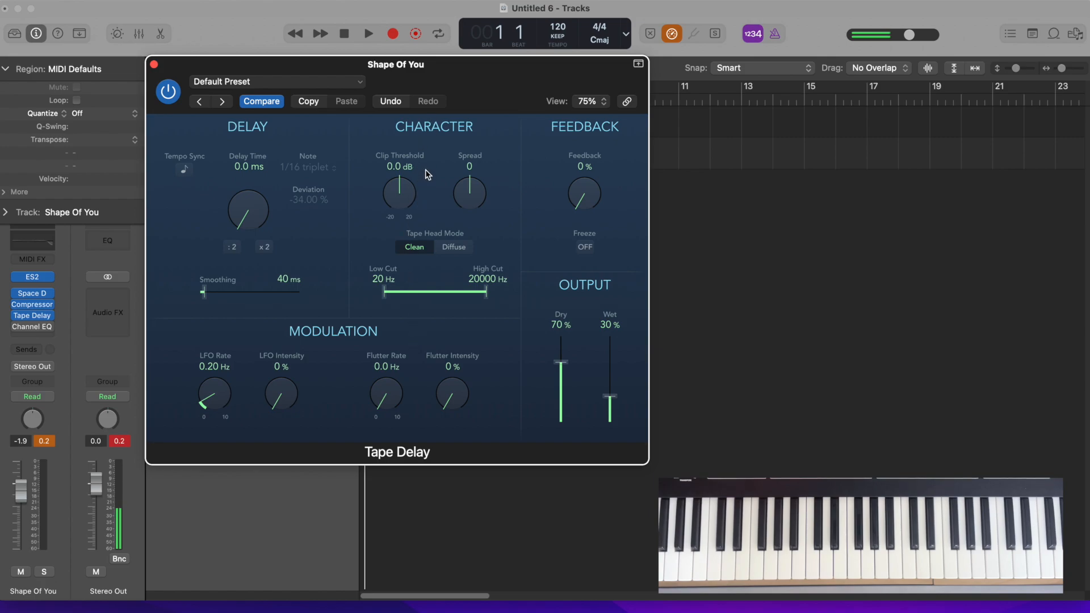
{"action": "left_click_drag", "start_coordinate": [403, 195], "coordinate": [460, 182]}
Set flutter rate to 2.7 Hz, flutter intensity to 13 %, dry output to 0 % and wet to 59 %, and close the Tape Delay
{"action": "left_click_drag", "start_coordinate": [383, 393], "coordinate": [356, 349]}
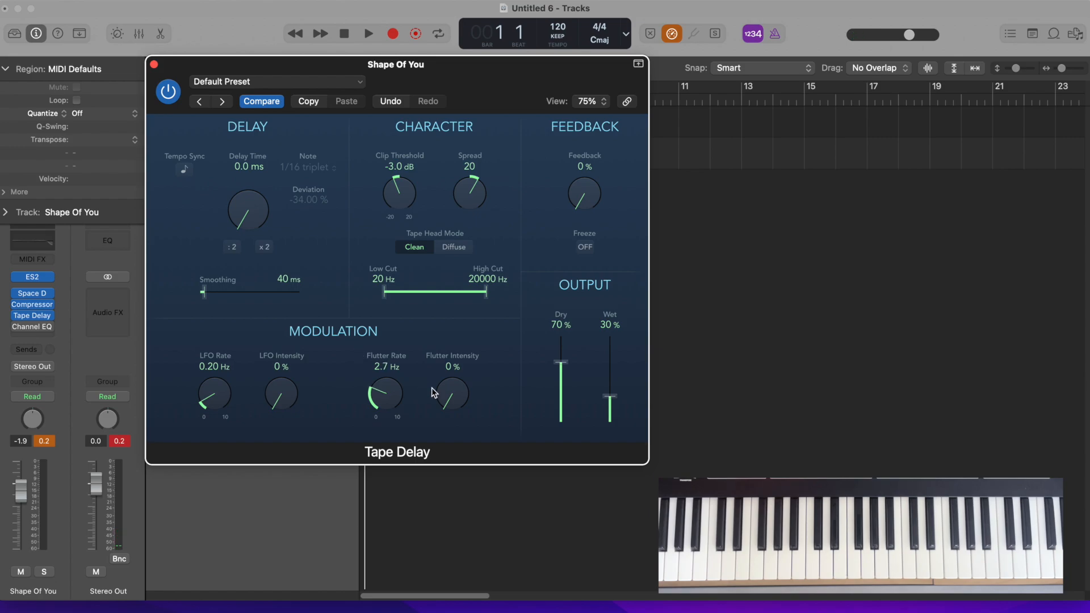
{"action": "left_click_drag", "start_coordinate": [448, 396], "coordinate": [436, 369]}
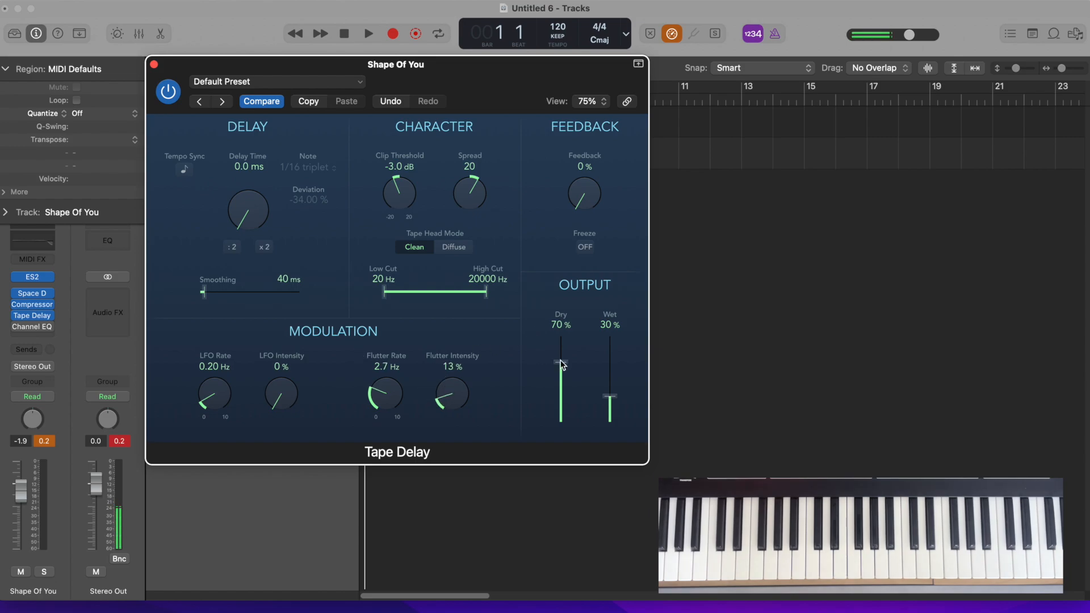
{"action": "left_click_drag", "start_coordinate": [560, 364], "coordinate": [560, 467]}
{"action": "left_click_drag", "start_coordinate": [608, 398], "coordinate": [608, 376]}
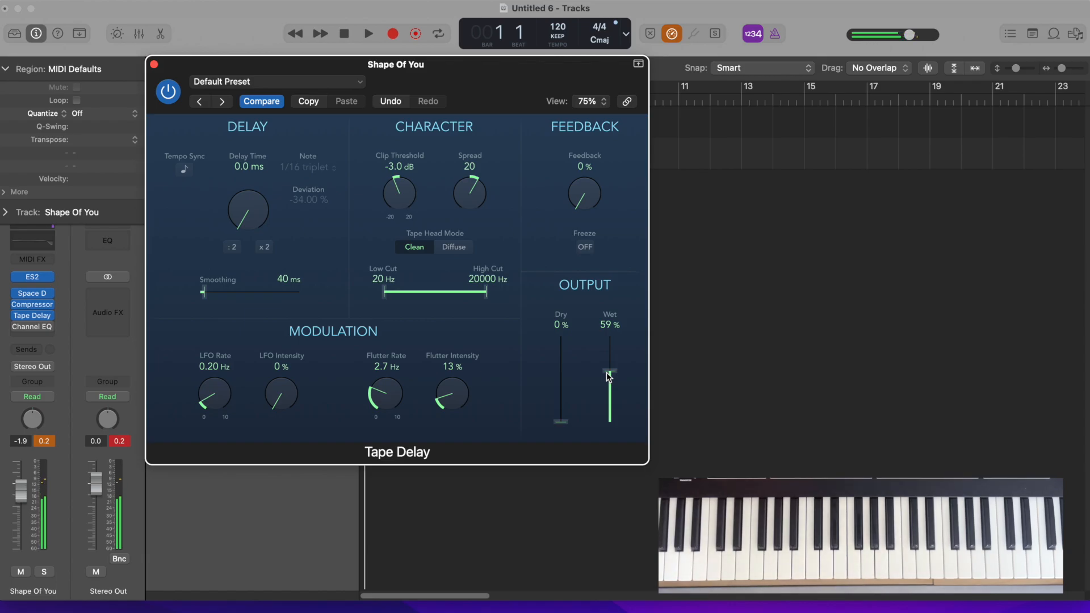
{"action": "left_click", "coordinate": [153, 64]}
Enable the Channel EQ with its saved user default curve, open it to review the band settings and close it
{"action": "mouse_move", "coordinate": [17, 329]}
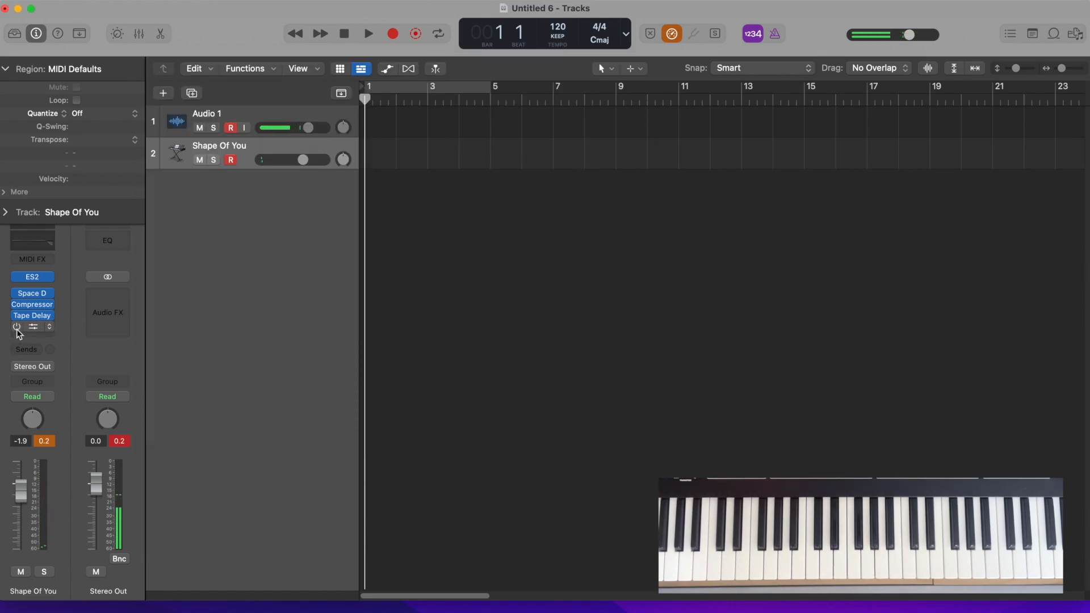
{"action": "left_click", "coordinate": [33, 327]}
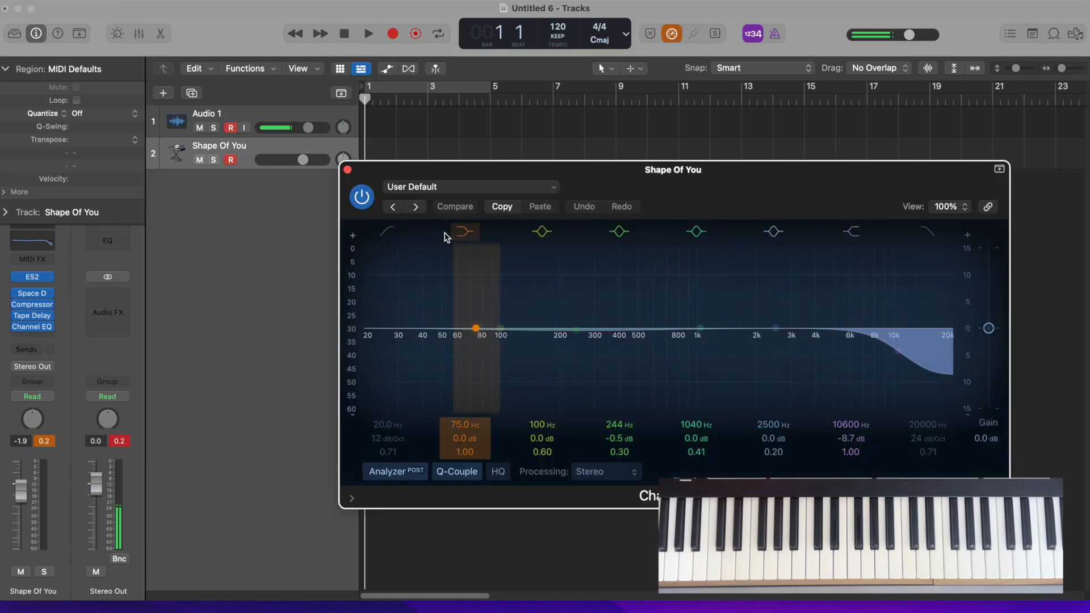
{"action": "left_click_drag", "start_coordinate": [480, 180], "coordinate": [221, 78]}
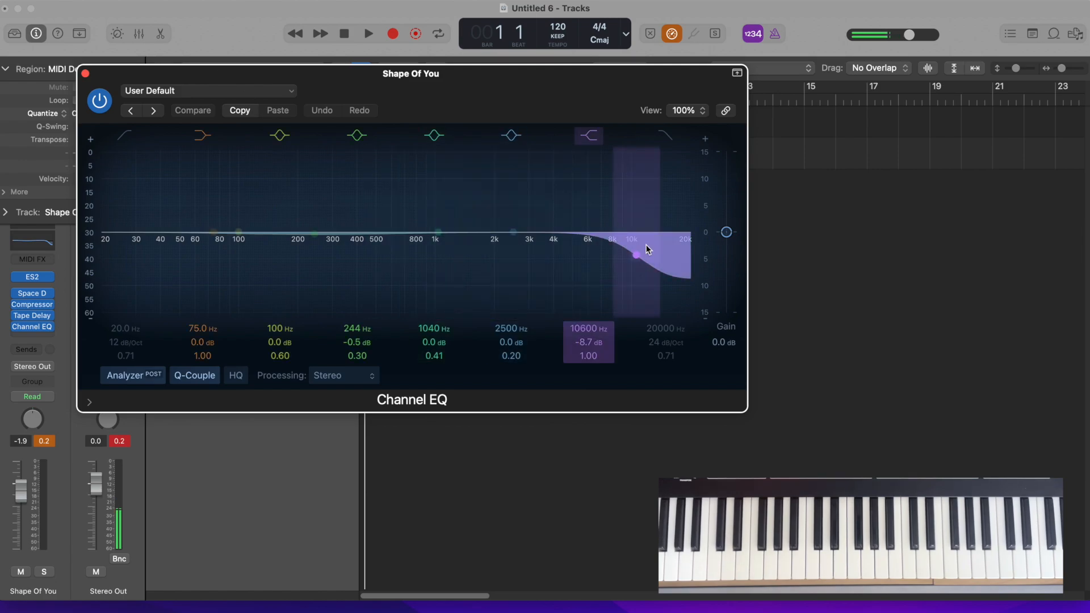
{"action": "left_click", "coordinate": [85, 73]}
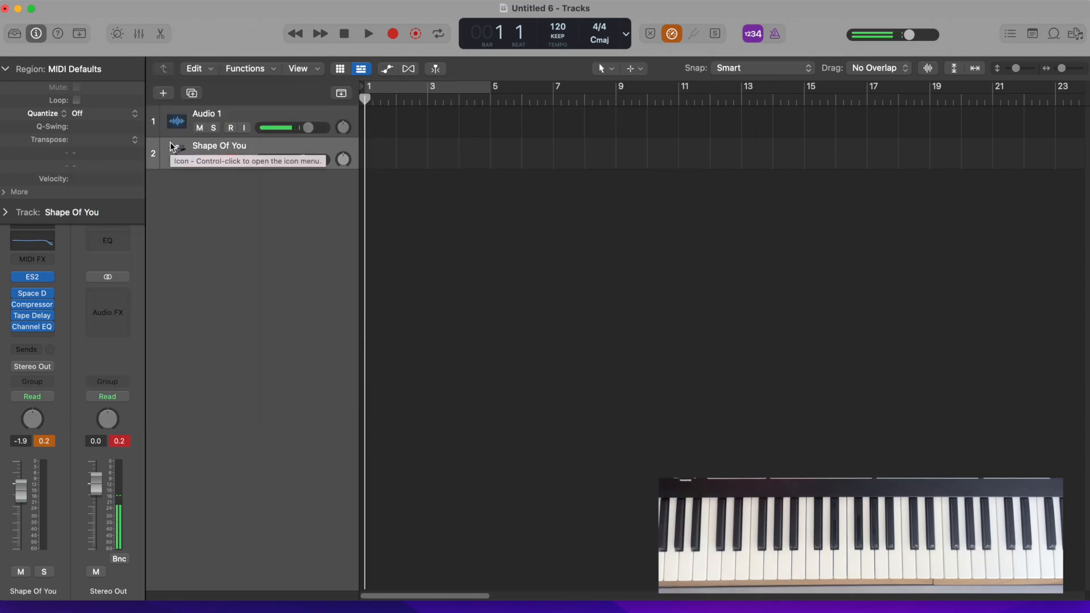